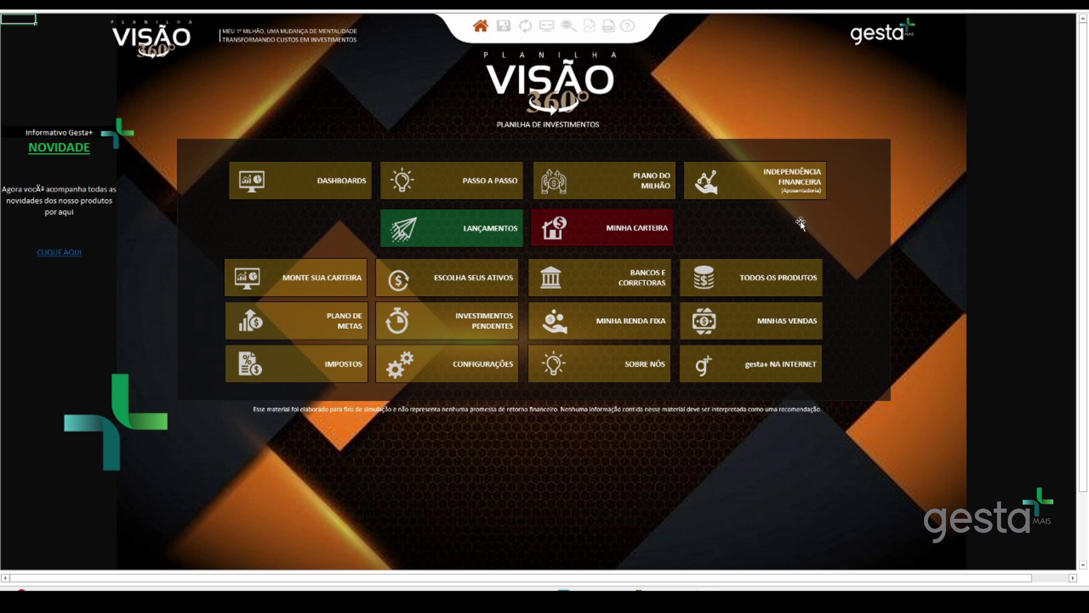
Open the Independência Financeira planner and review the plan name, current age, retirement age and other plan inputs.
{"action": "left_click", "coordinate": [794, 191]}
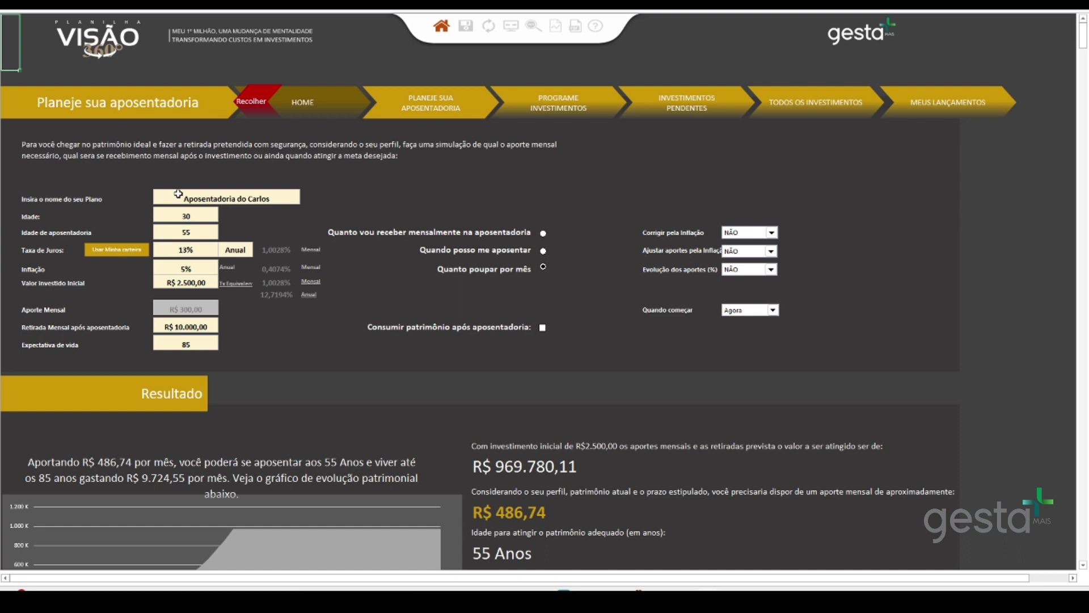
{"action": "left_click_drag", "start_coordinate": [177, 198], "coordinate": [183, 283]}
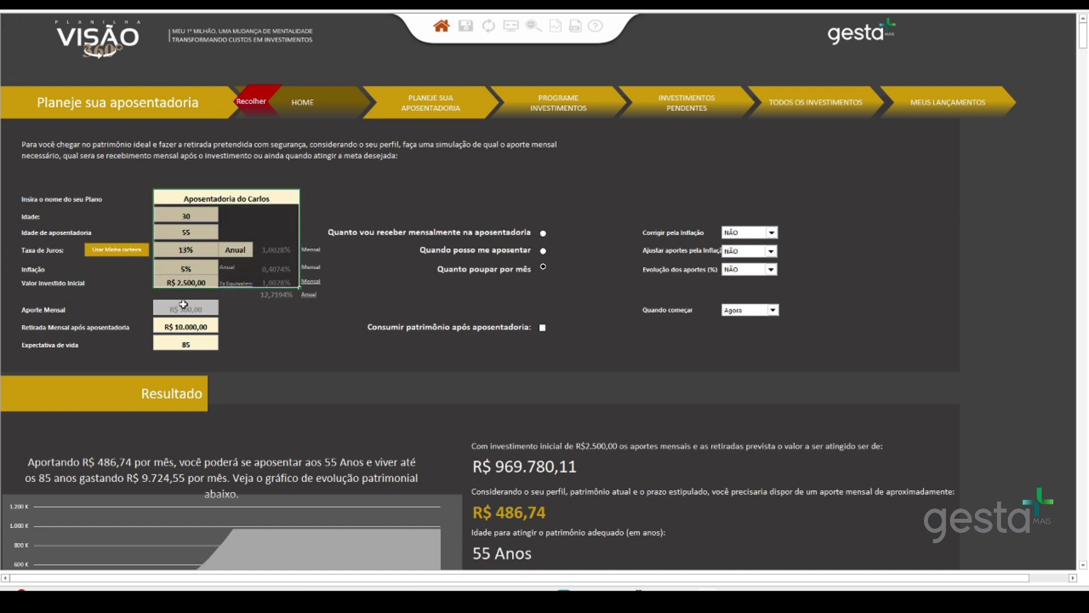
{"action": "left_click", "coordinate": [187, 343]}
{"action": "left_click", "coordinate": [195, 196]}
{"action": "left_click", "coordinate": [203, 215]}
{"action": "left_click", "coordinate": [202, 230]}
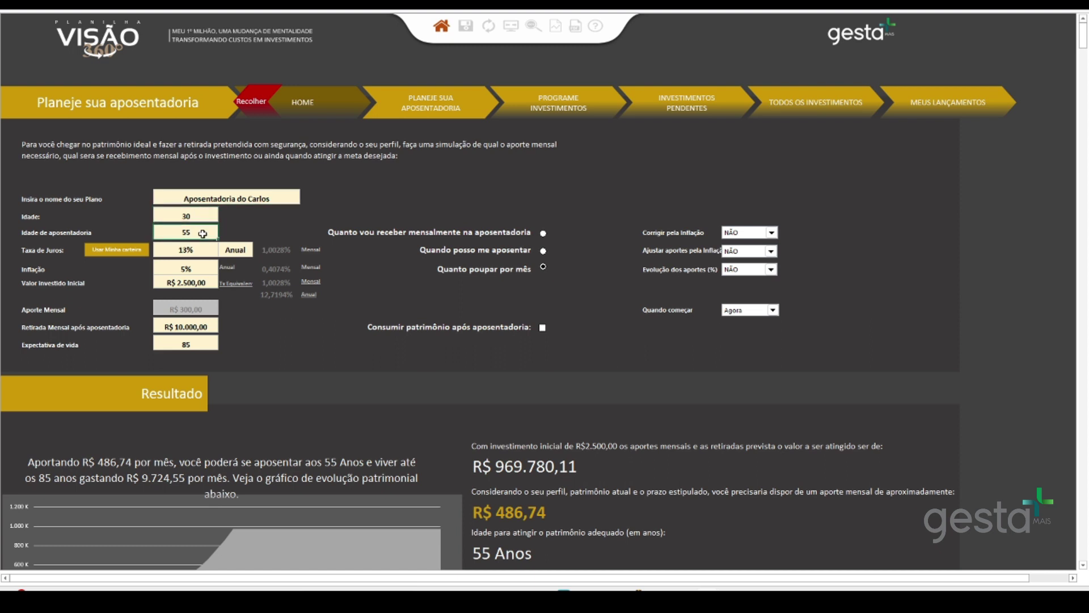
Fill the plan's interest rate from the user's own portfolio and accept the confirmation.
{"action": "left_click", "coordinate": [203, 250]}
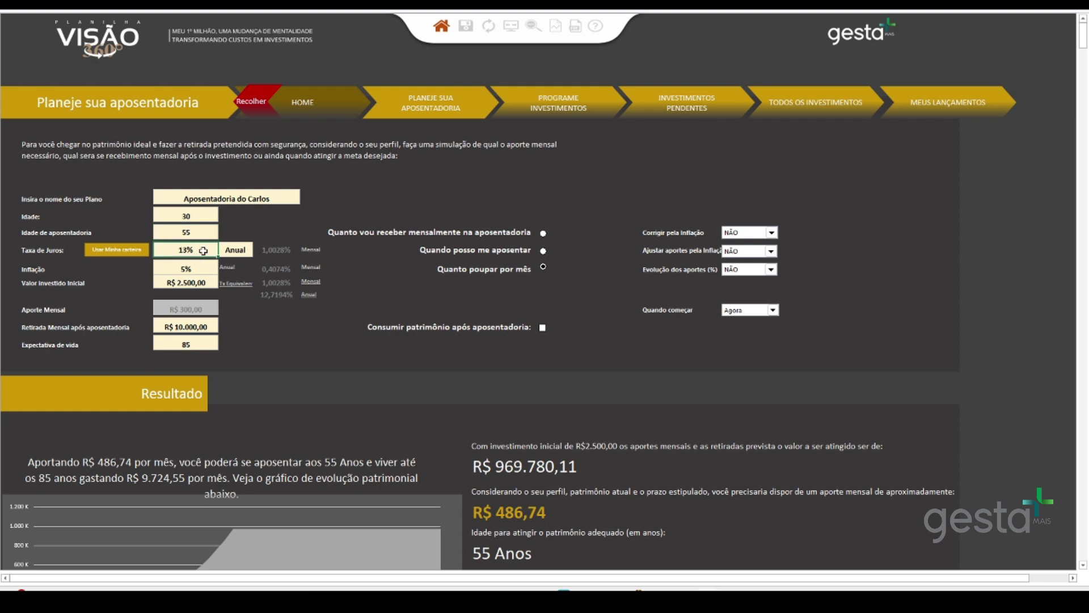
{"action": "left_click", "coordinate": [136, 260]}
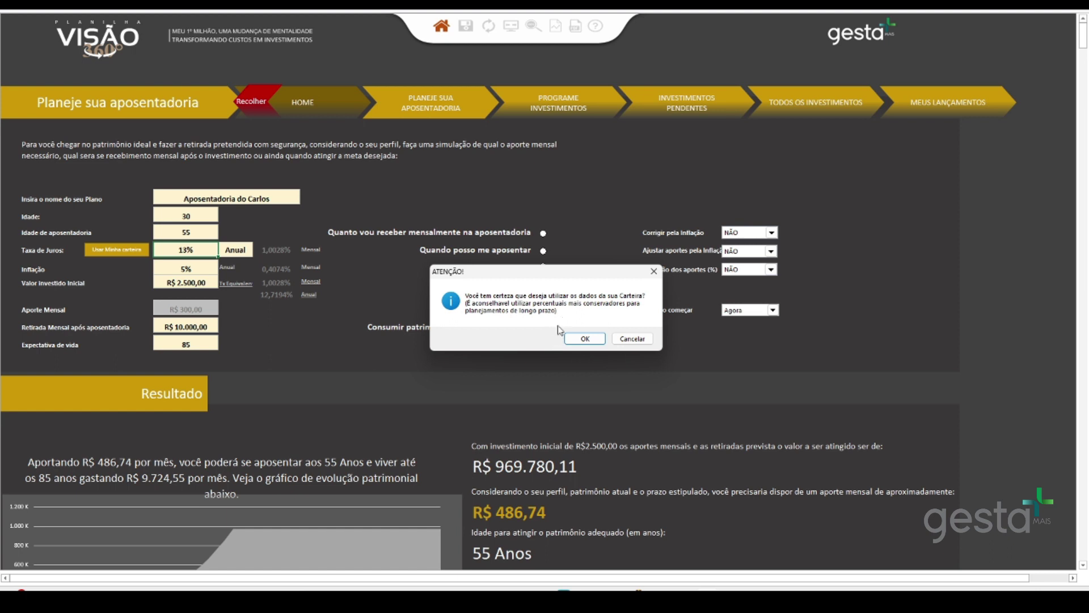
{"action": "left_click", "coordinate": [577, 341]}
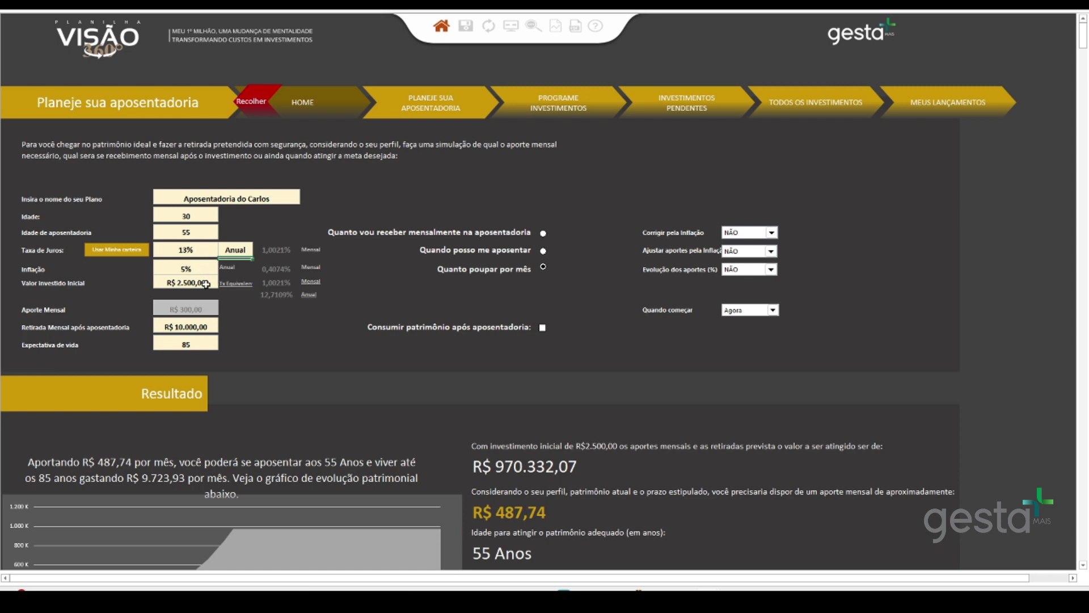
Review the inflation, initial investment, monthly contribution, monthly withdrawal and life expectancy fields.
{"action": "left_click", "coordinate": [194, 265]}
{"action": "left_click", "coordinate": [192, 282]}
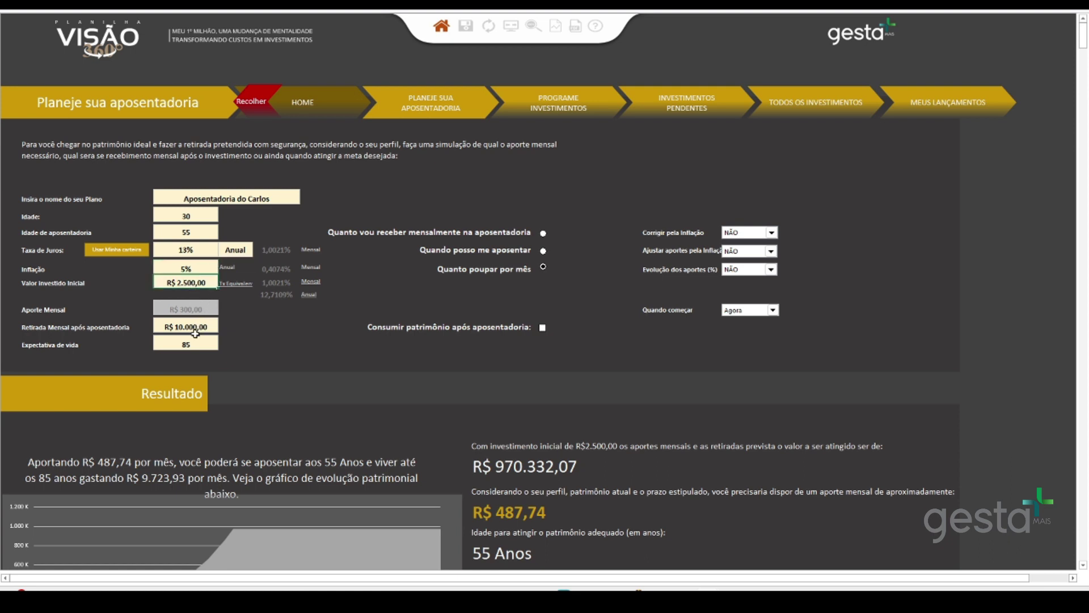
{"action": "left_click", "coordinate": [195, 331]}
{"action": "key", "text": "Up"}
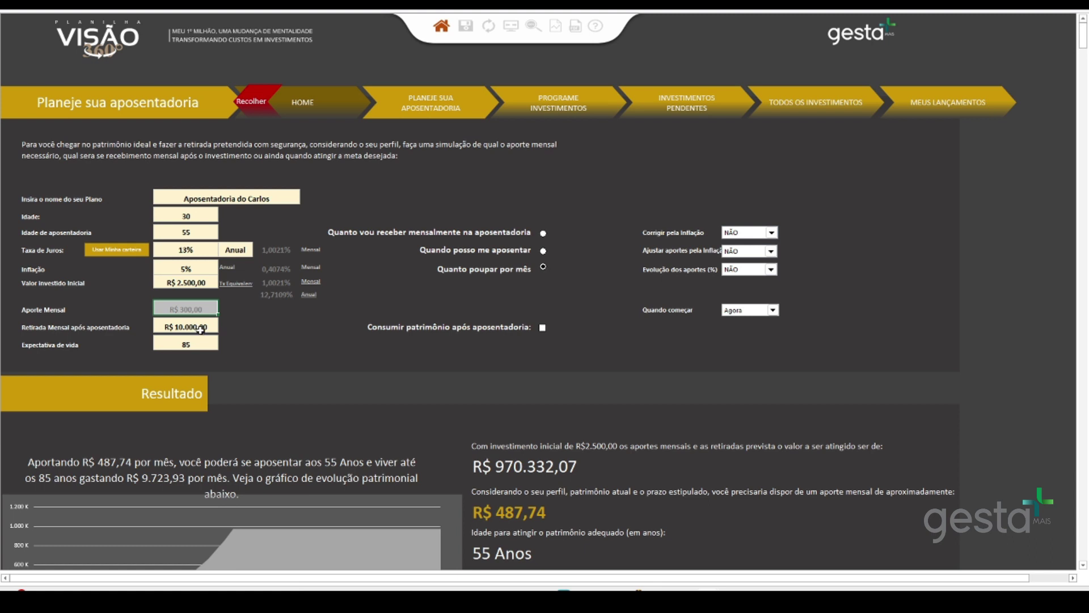
{"action": "left_click", "coordinate": [201, 348]}
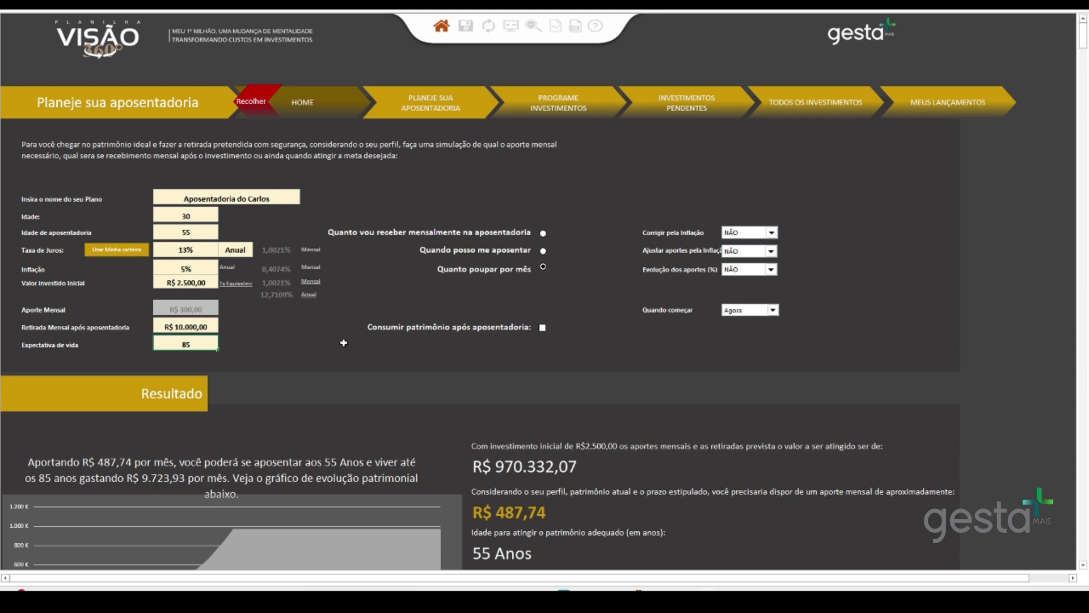
{"action": "scroll", "coordinate": [344, 342], "scroll_direction": "down", "scroll_amount": 1}
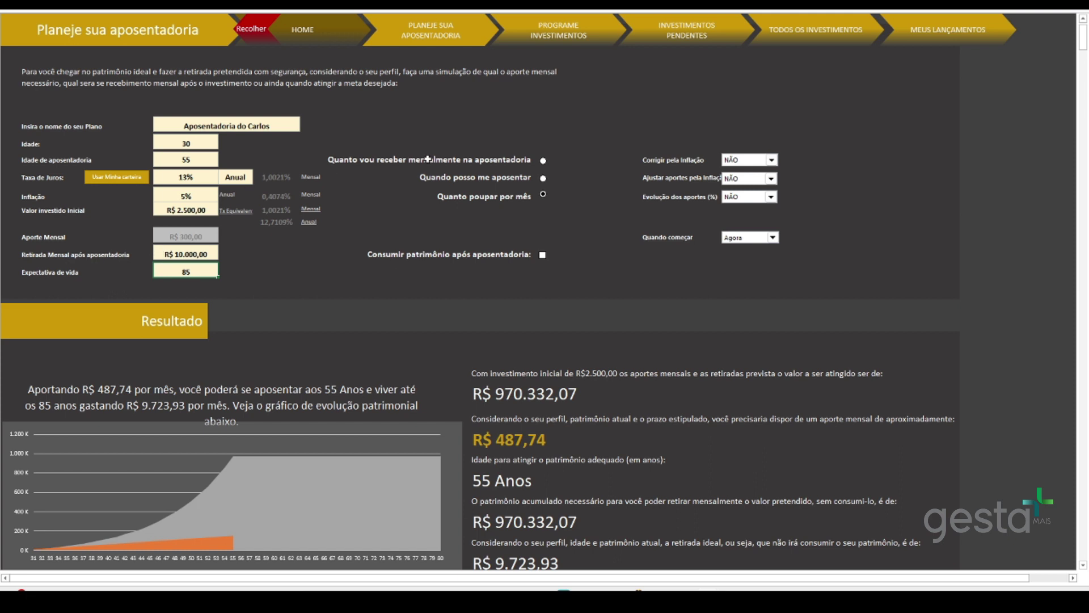
Switch the simulation to "Quanto vou receber mensalmente na aposentadoria" and examine the results and chart.
{"action": "left_click", "coordinate": [543, 162]}
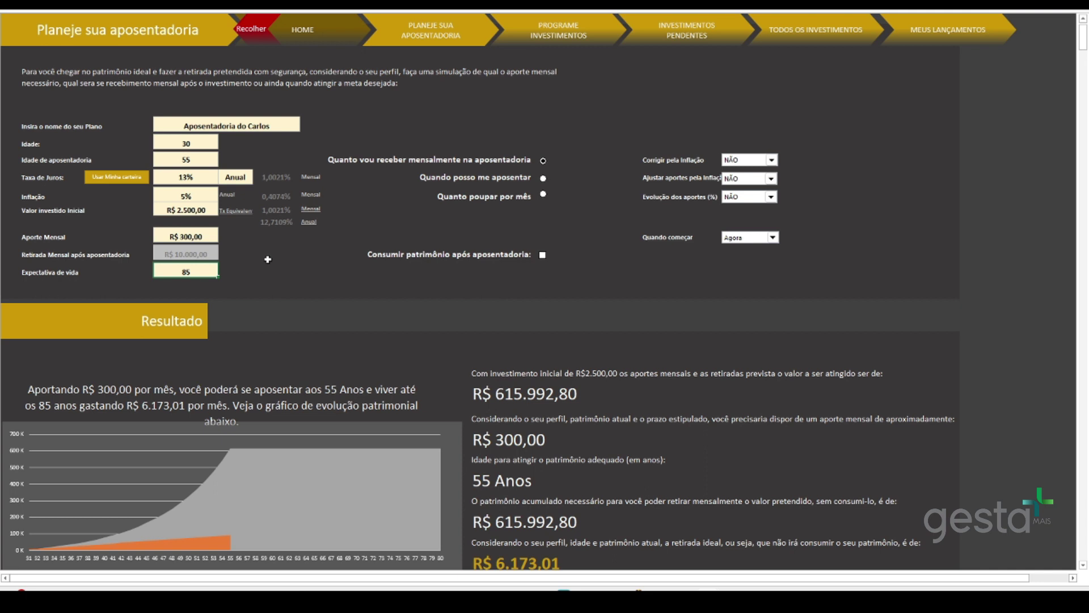
{"action": "scroll", "coordinate": [268, 258], "scroll_direction": "down", "scroll_amount": 1}
{"action": "scroll", "coordinate": [268, 258], "scroll_direction": "up", "scroll_amount": 1}
{"action": "scroll", "coordinate": [268, 259], "scroll_direction": "down", "scroll_amount": 1}
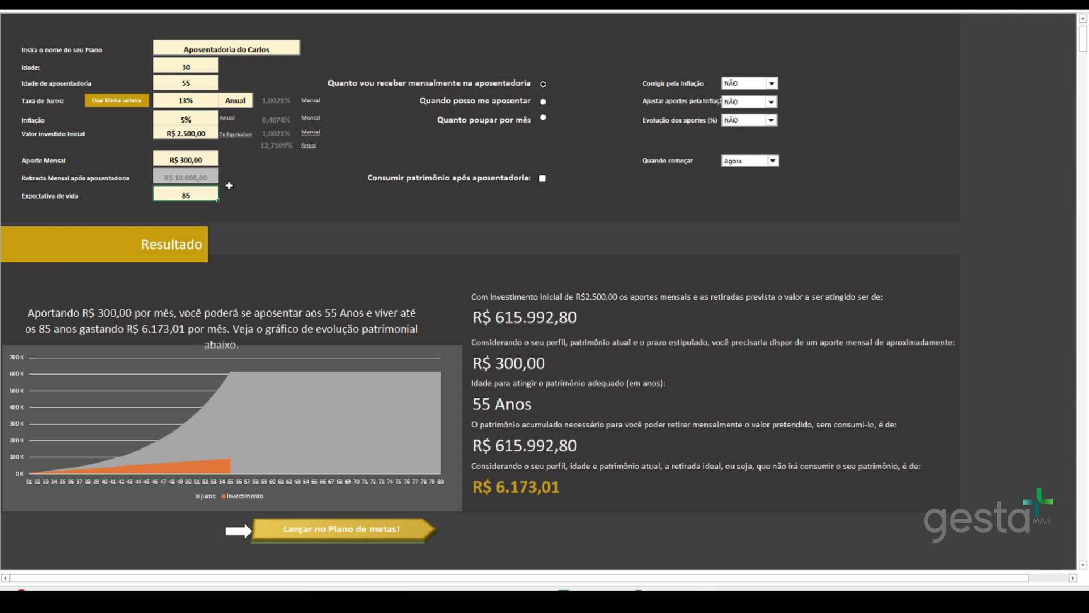
Try the "Quando posso me aposentar" simulation, return to "Quanto poupar por mês" and examine the results.
{"action": "left_click", "coordinate": [543, 102]}
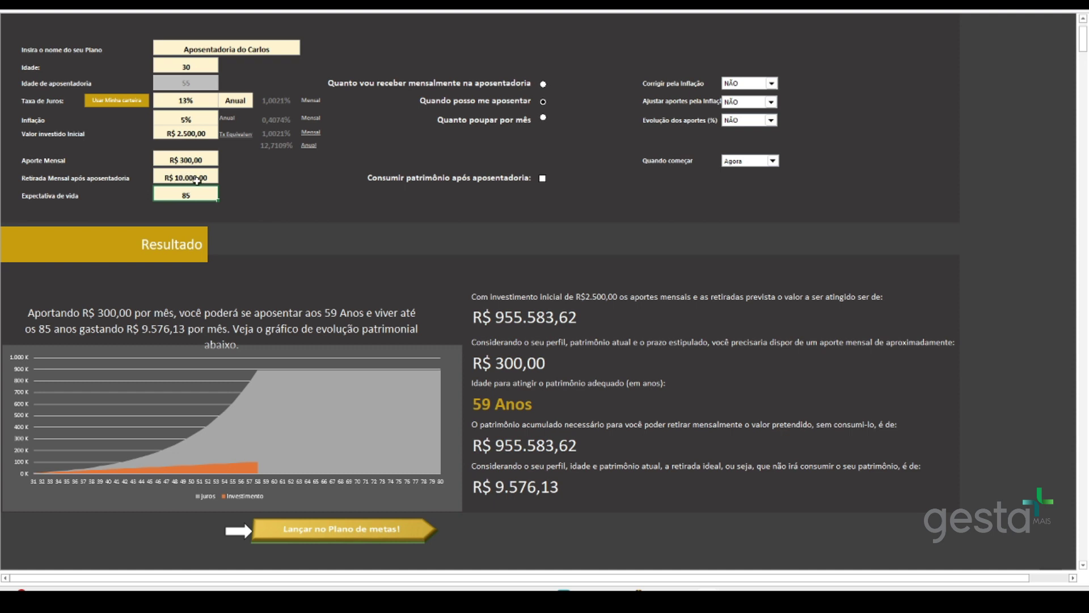
{"action": "left_click", "coordinate": [542, 119]}
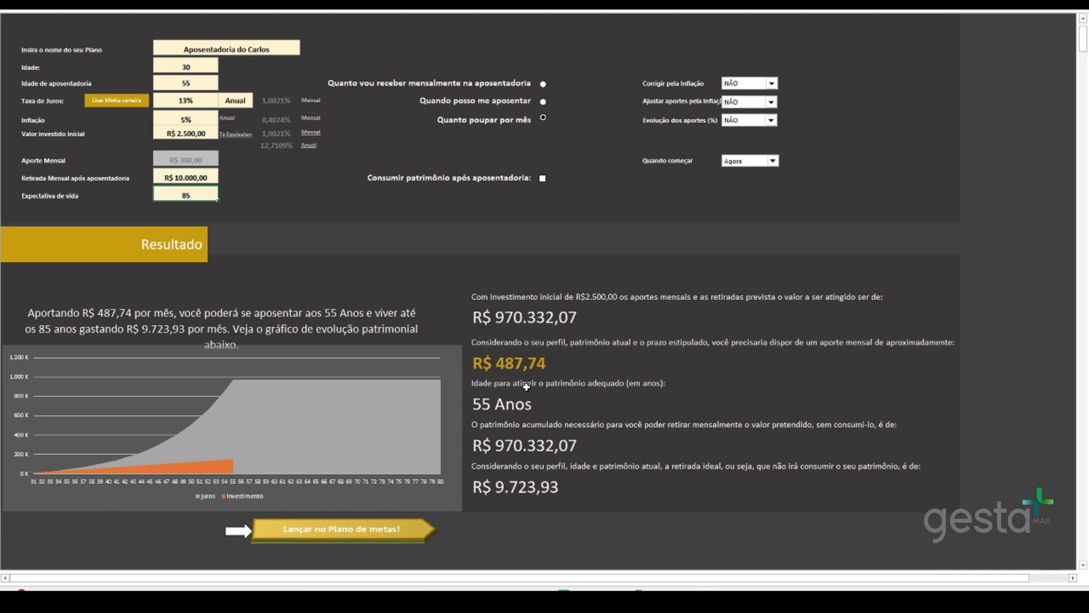
{"action": "scroll", "coordinate": [539, 383], "scroll_direction": "down", "scroll_amount": 1}
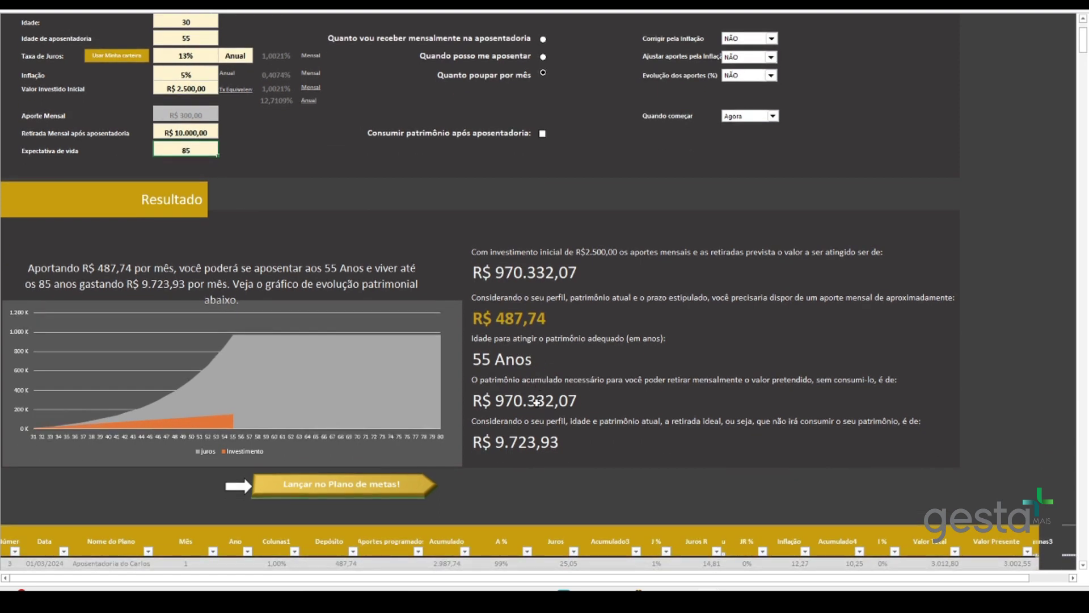
{"action": "scroll", "coordinate": [537, 401], "scroll_direction": "up", "scroll_amount": 3}
{"action": "scroll", "coordinate": [536, 403], "scroll_direction": "down", "scroll_amount": 2}
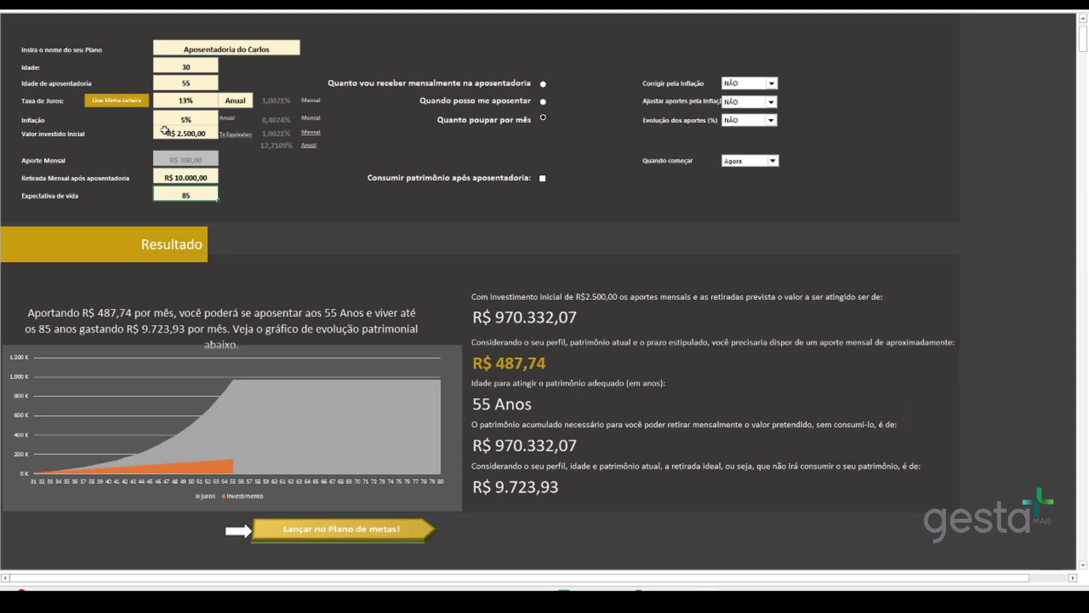
Try a retirement age of 45 in the plan.
{"action": "left_click", "coordinate": [196, 81]}
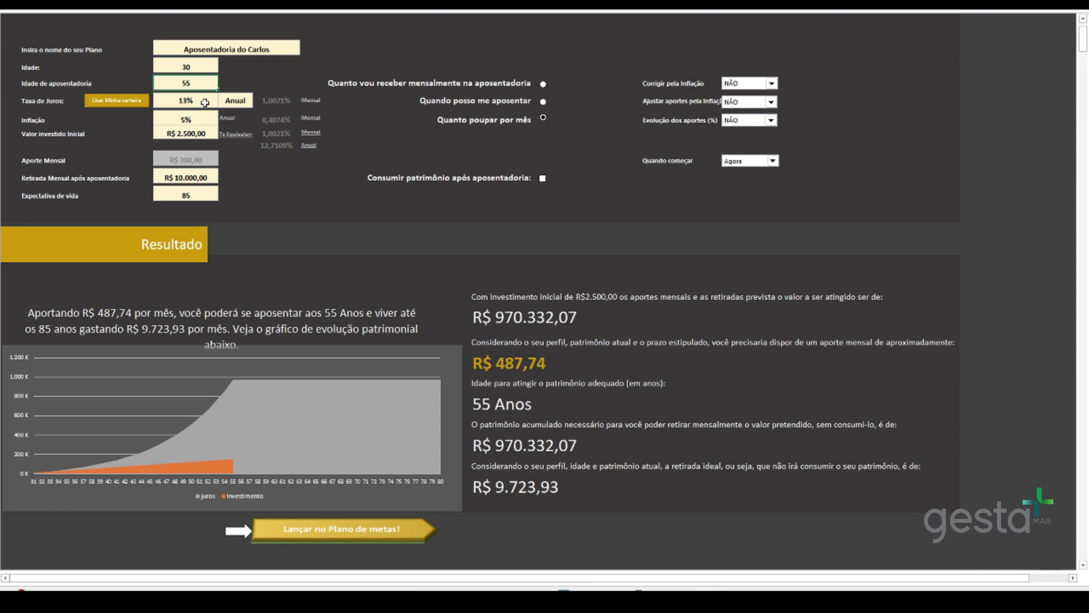
{"action": "type", "text": "45"}
{"action": "key", "text": "Return"}
Enable consuming the assets after retirement to compare the projection, and disable it again.
{"action": "left_click", "coordinate": [543, 180]}
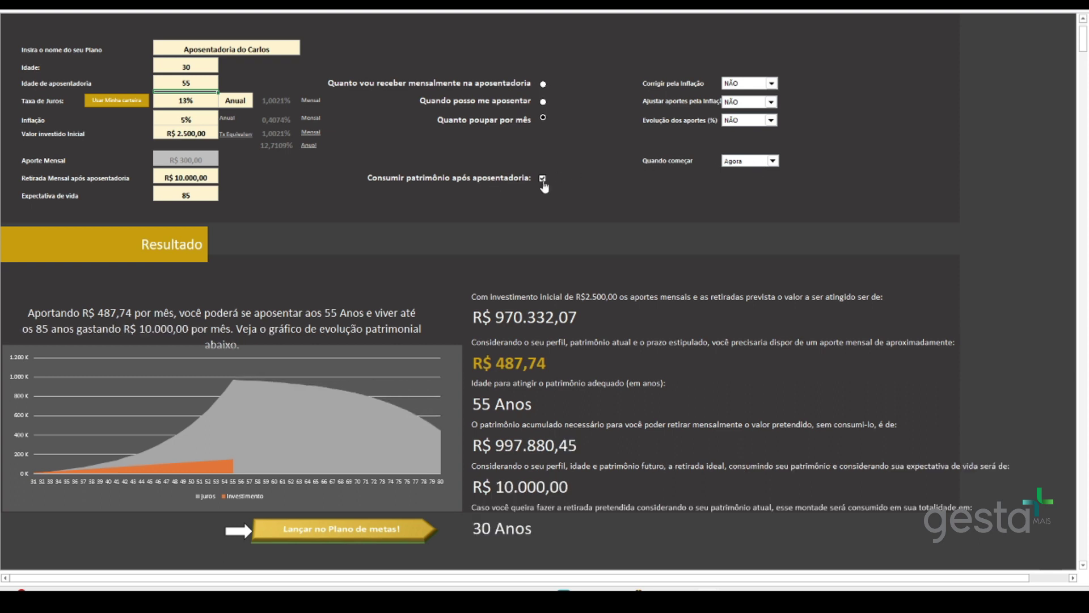
{"action": "left_click", "coordinate": [543, 181]}
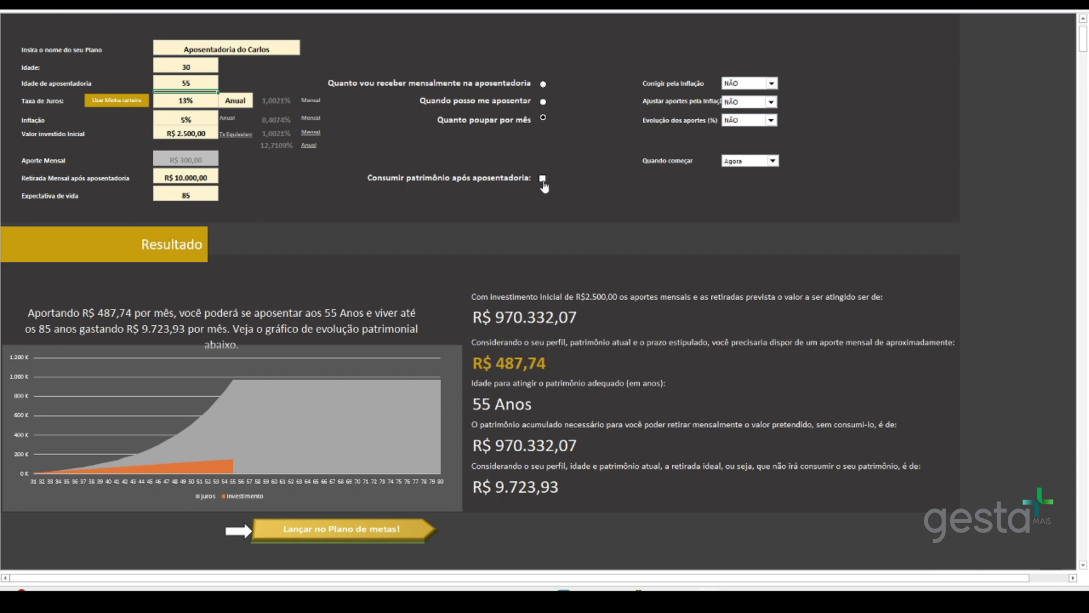
Post the retirement plan to the goals plan and look through its schedule of monthly contributions.
{"action": "left_click", "coordinate": [358, 536]}
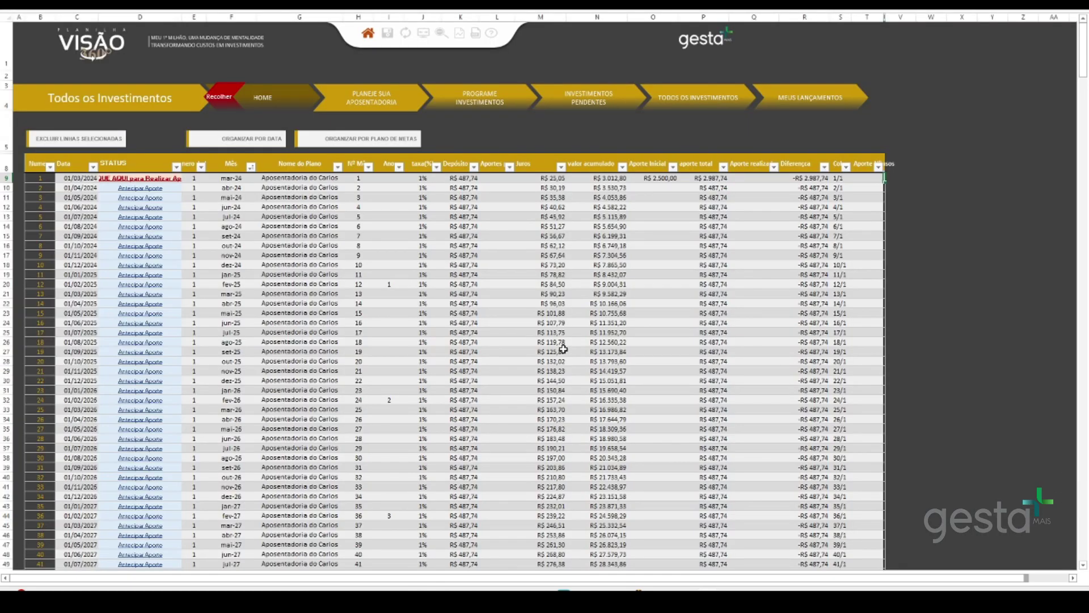
{"action": "scroll", "coordinate": [535, 275], "scroll_direction": "down", "scroll_amount": 9}
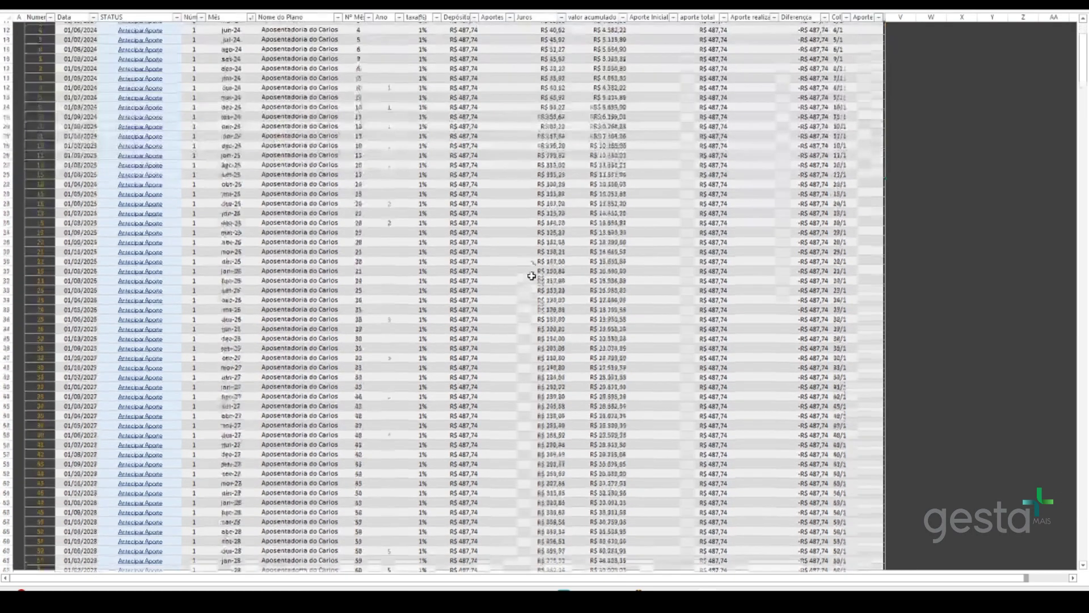
{"action": "scroll", "coordinate": [533, 326], "scroll_direction": "down", "scroll_amount": 20}
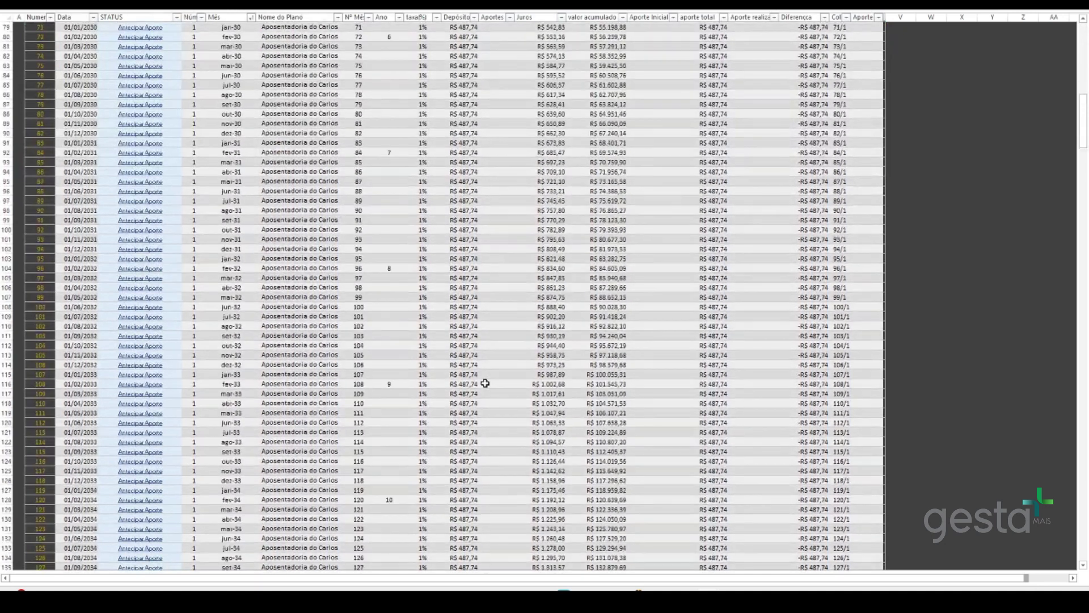
{"action": "scroll", "coordinate": [485, 384], "scroll_direction": "down", "scroll_amount": 20}
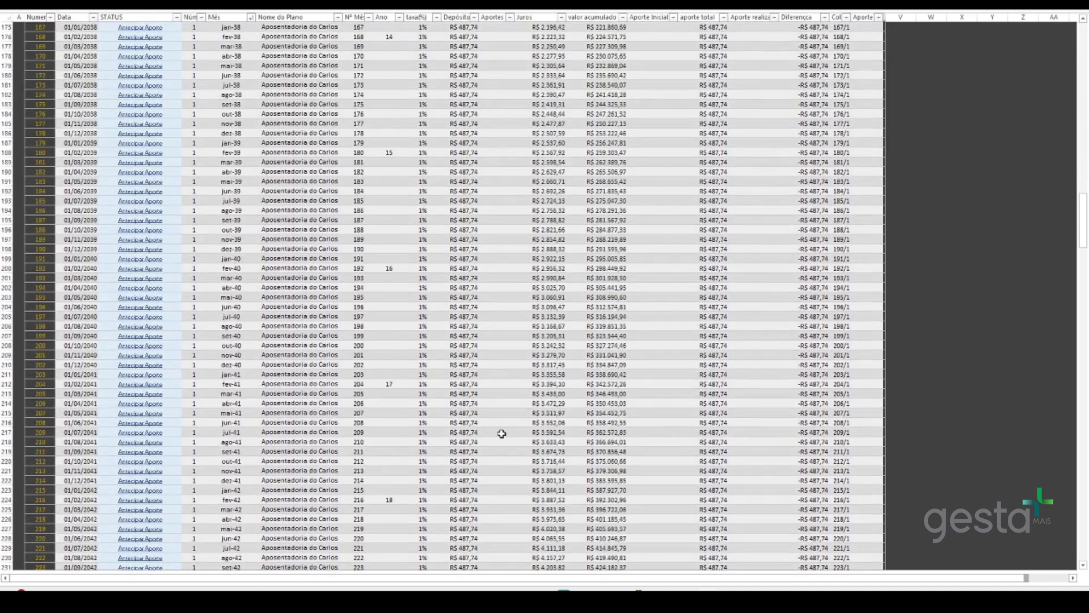
{"action": "scroll", "coordinate": [492, 449], "scroll_direction": "down", "scroll_amount": 15}
{"action": "left_click_drag", "start_coordinate": [1084, 306], "coordinate": [1061, 23]}
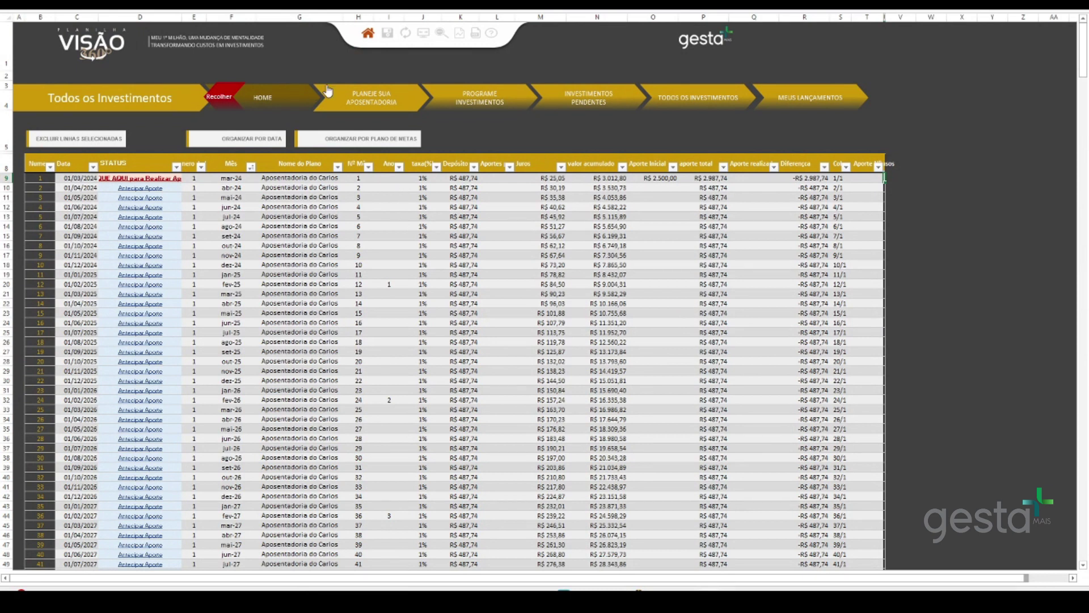
Return to the home page, open Plano do Milhão and set the goal amount to R$ 1.000.000,00.
{"action": "left_click", "coordinate": [266, 103]}
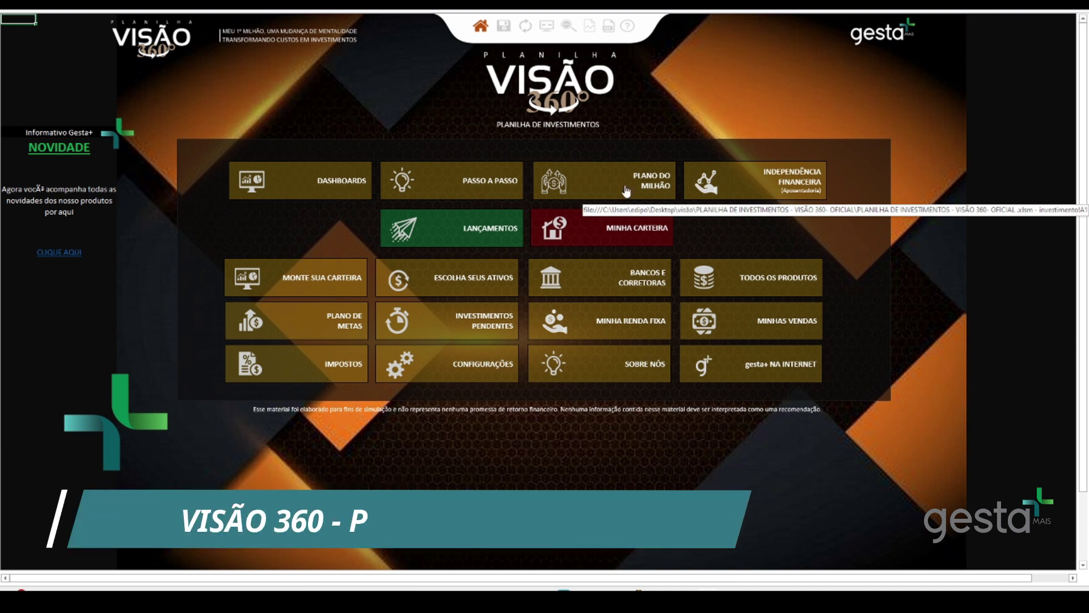
{"action": "left_click", "coordinate": [631, 196]}
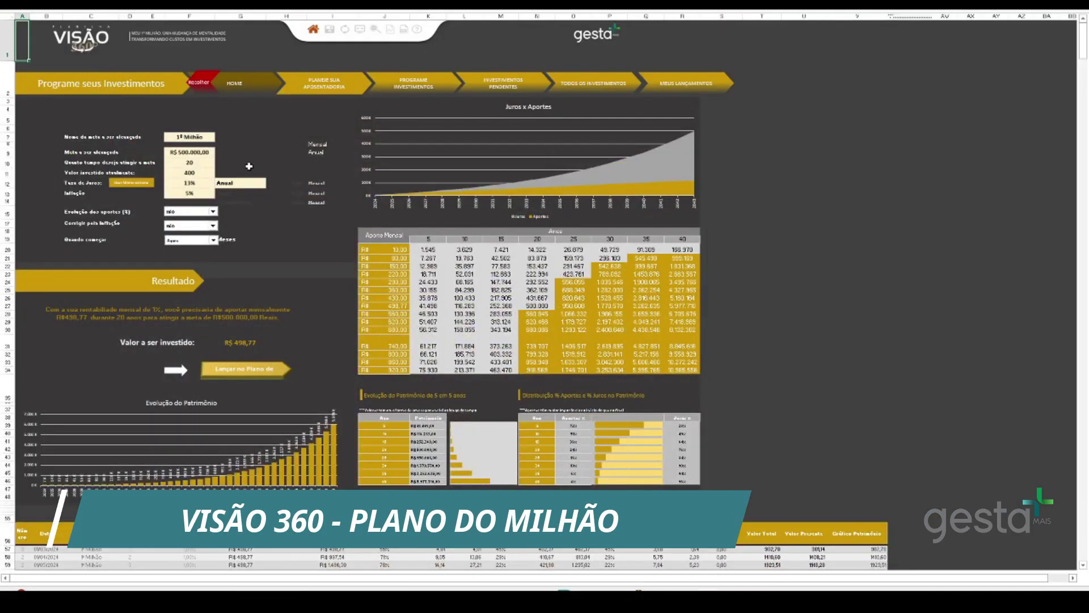
{"action": "left_click", "coordinate": [191, 151]}
{"action": "type", "text": "1000000"}
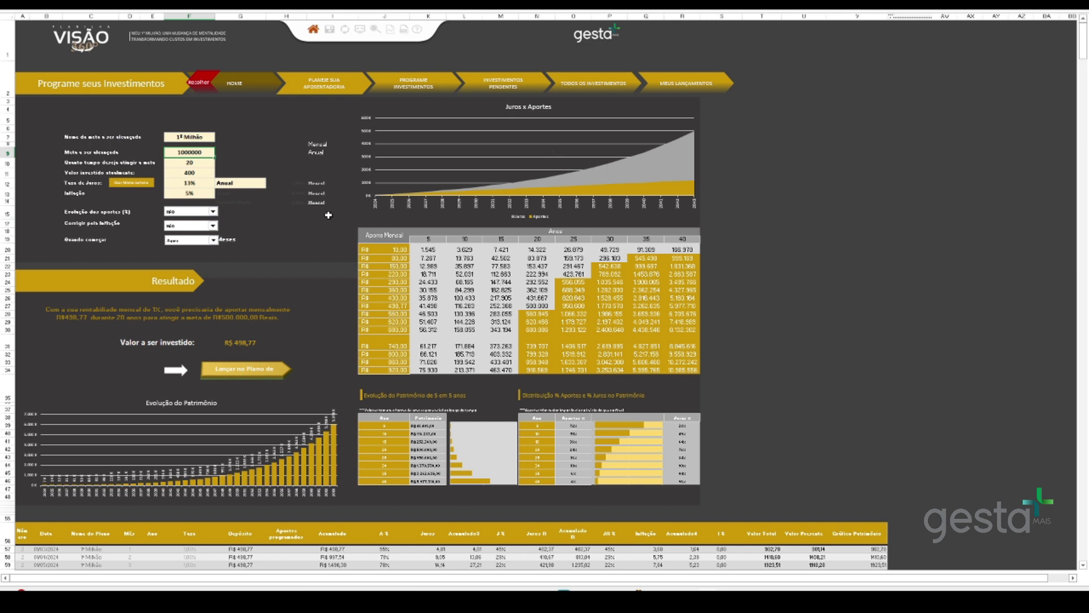
{"action": "key", "text": "Return"}
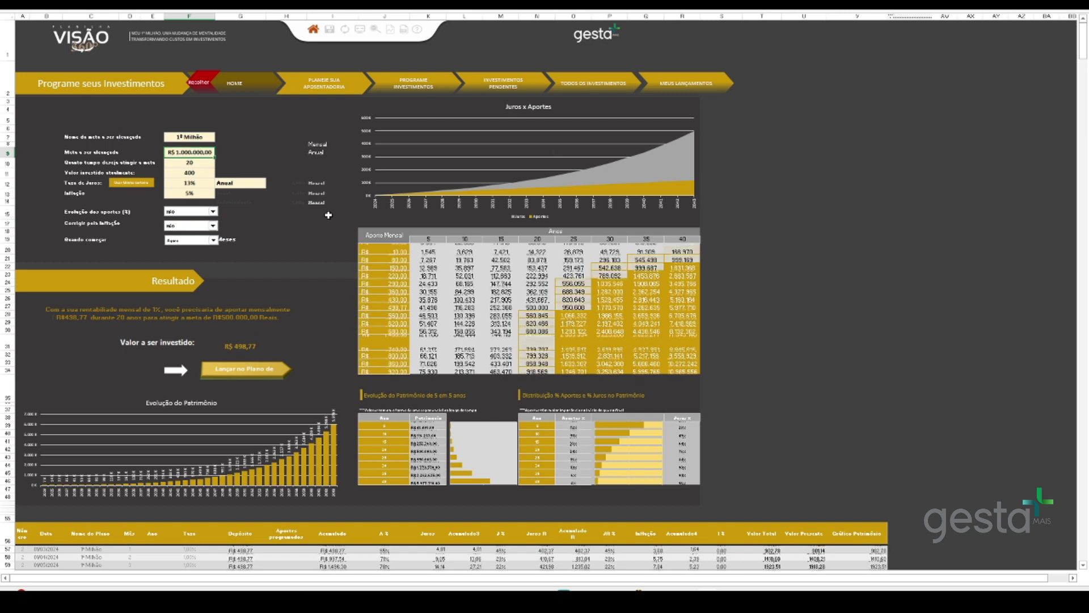
Review the goal's name, amount, term, invested value, interest rate and inflation, along with the charts and contribution tables.
{"action": "left_click", "coordinate": [165, 140]}
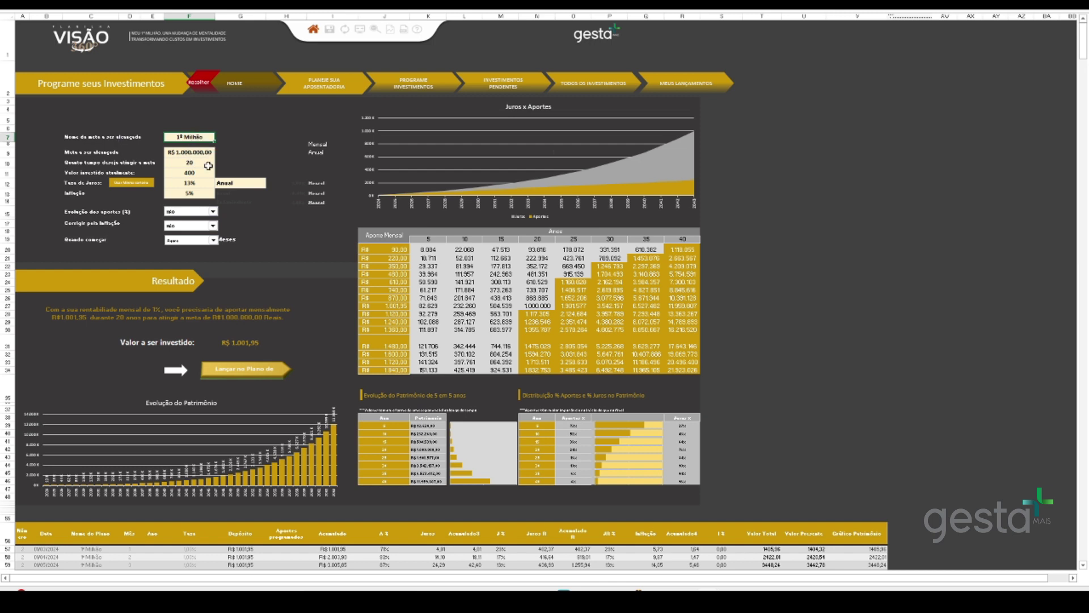
{"action": "left_click", "coordinate": [194, 151]}
{"action": "left_click", "coordinate": [197, 165]}
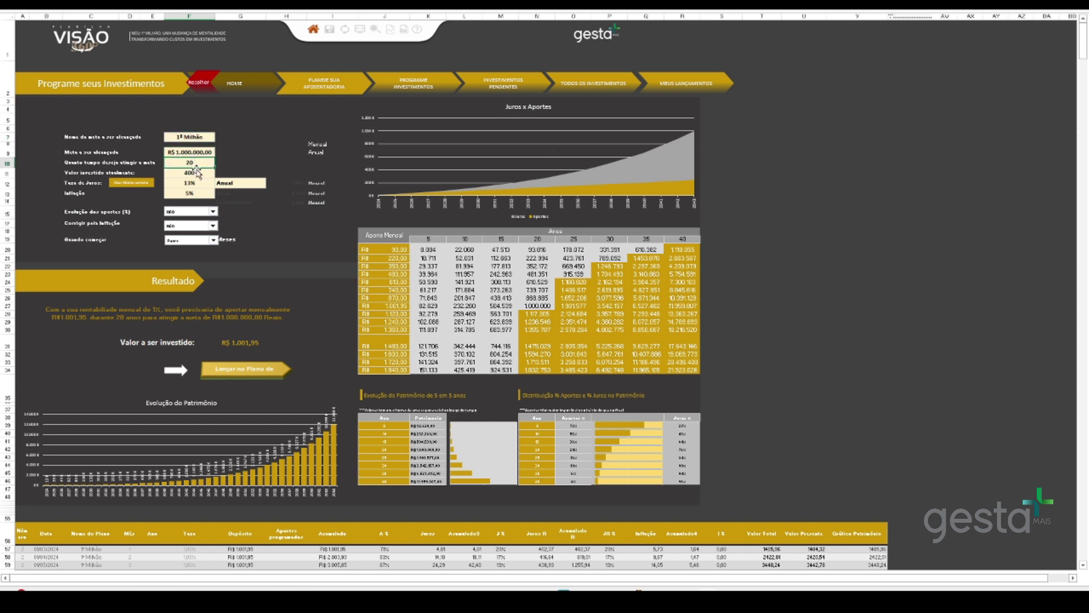
{"action": "left_click", "coordinate": [186, 173]}
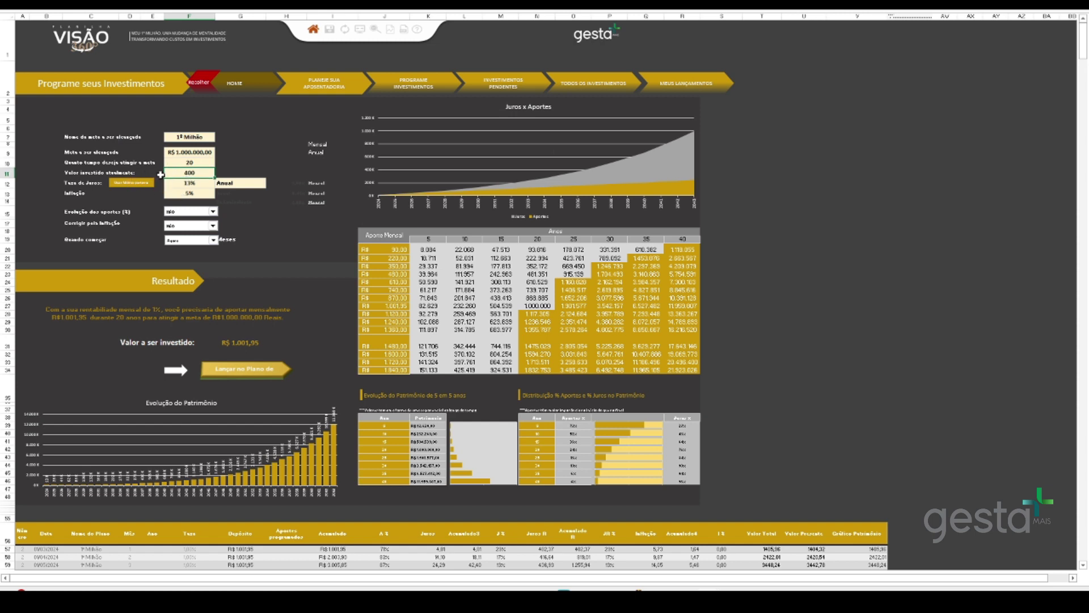
{"action": "left_click", "coordinate": [197, 183]}
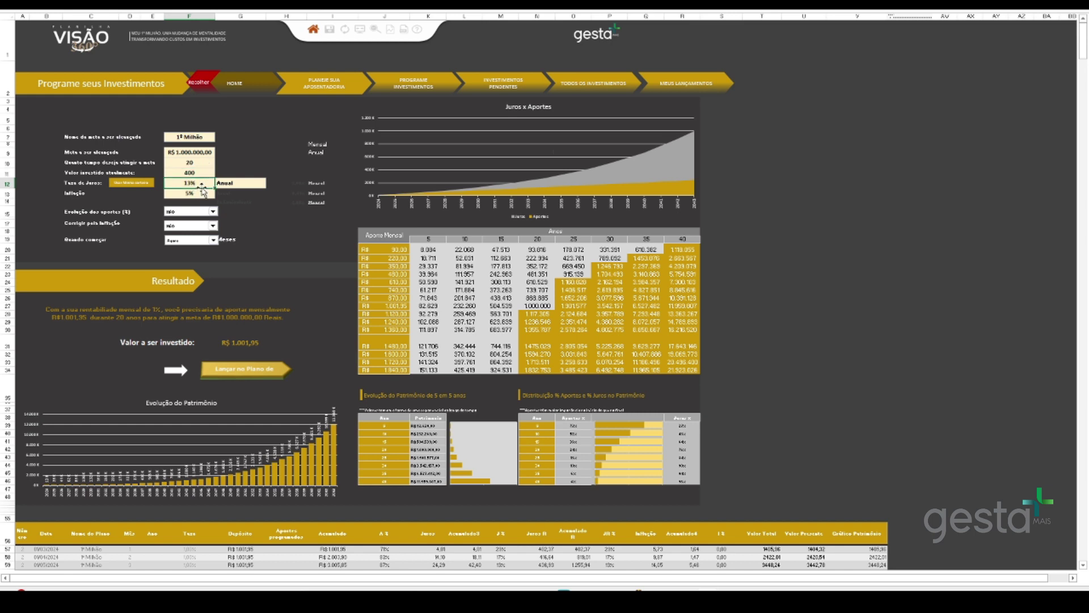
{"action": "left_click", "coordinate": [202, 195]}
{"action": "mouse_move", "coordinate": [679, 145]}
{"action": "mouse_move", "coordinate": [651, 455]}
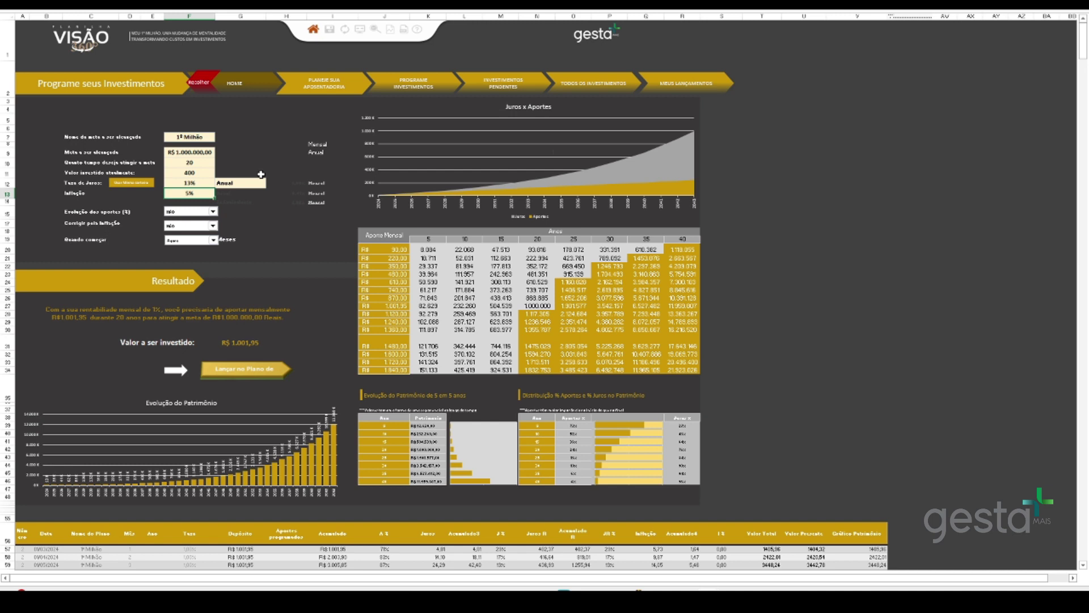
Set the goal amount to be reached to R$ 500.000,00.
{"action": "key", "text": "Up"}
{"action": "key", "text": "Up"}
{"action": "key", "text": "Up"}
{"action": "key", "text": "Up"}
{"action": "type", "text": "50"}
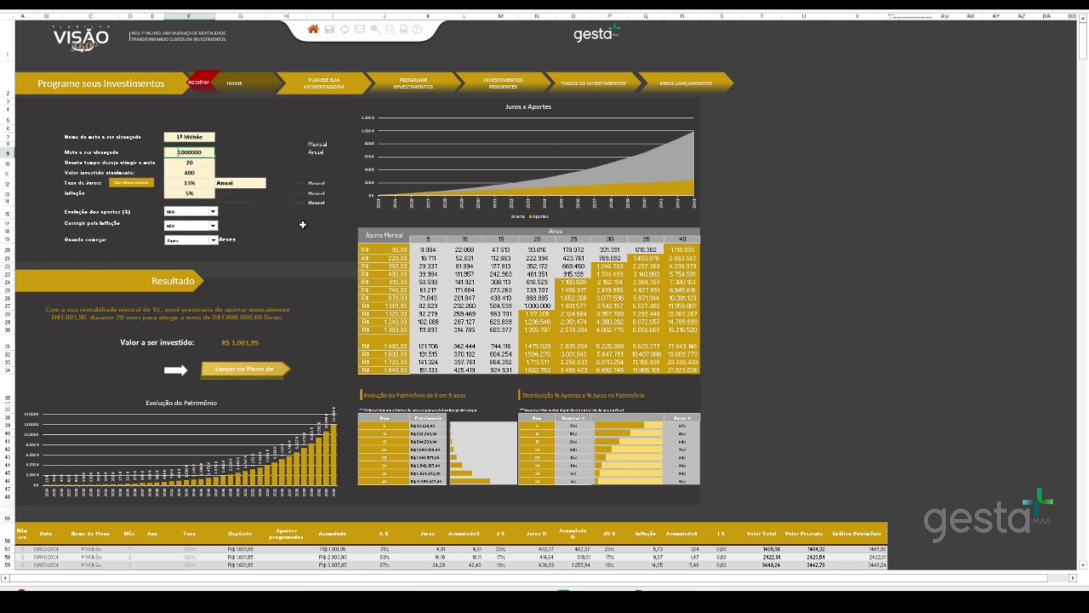
{"action": "key", "text": "Return"}
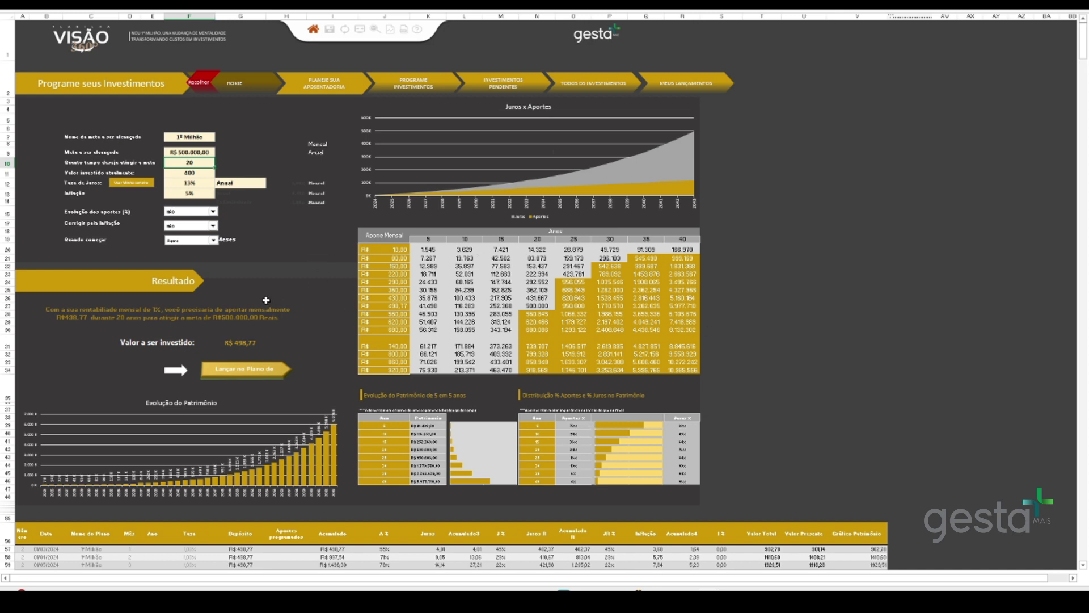
Set the time to reach the goal to 20 years and check the amount to invest.
{"action": "left_click", "coordinate": [191, 162]}
{"action": "key", "text": "BackSpace"}
{"action": "type", "text": "20"}
{"action": "left_click", "coordinate": [247, 343]}
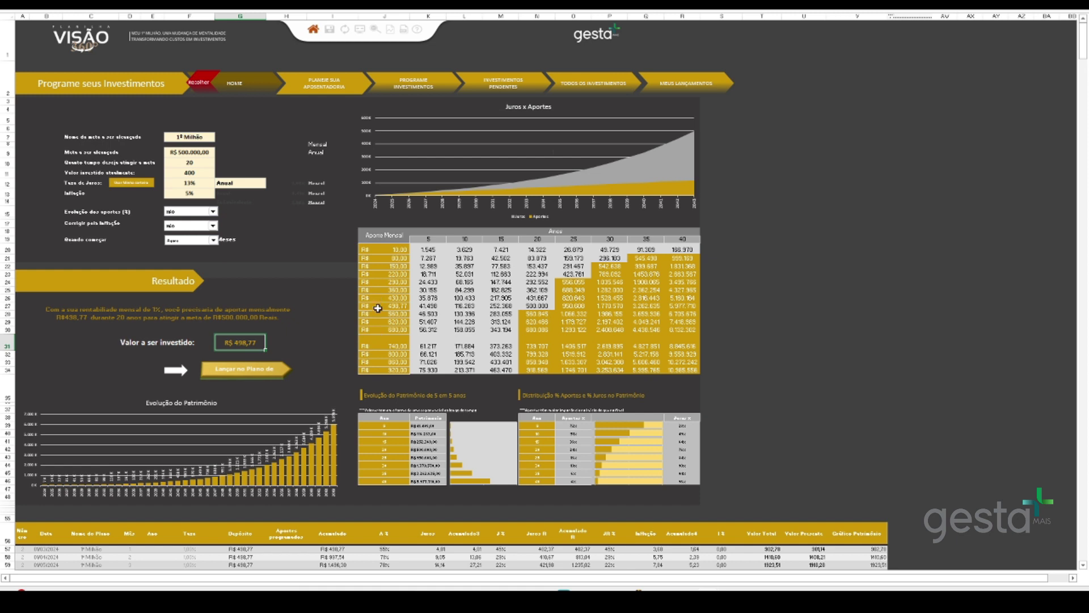
Simulate a 10-year term for the R$ 500.000,00 goal and check the amount to invest.
{"action": "left_click", "coordinate": [201, 164]}
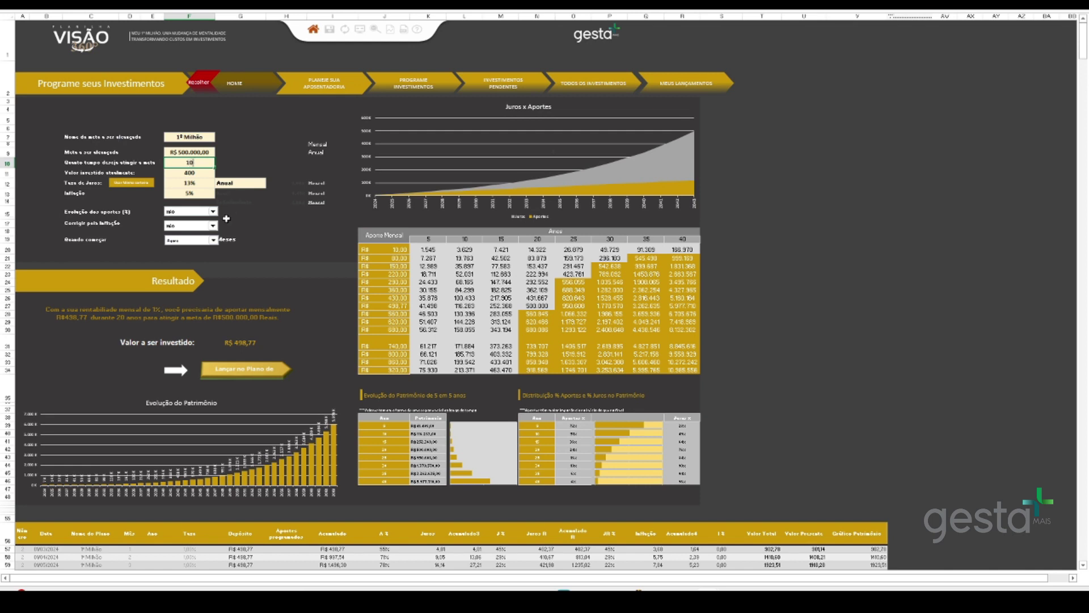
{"action": "key", "text": "Return"}
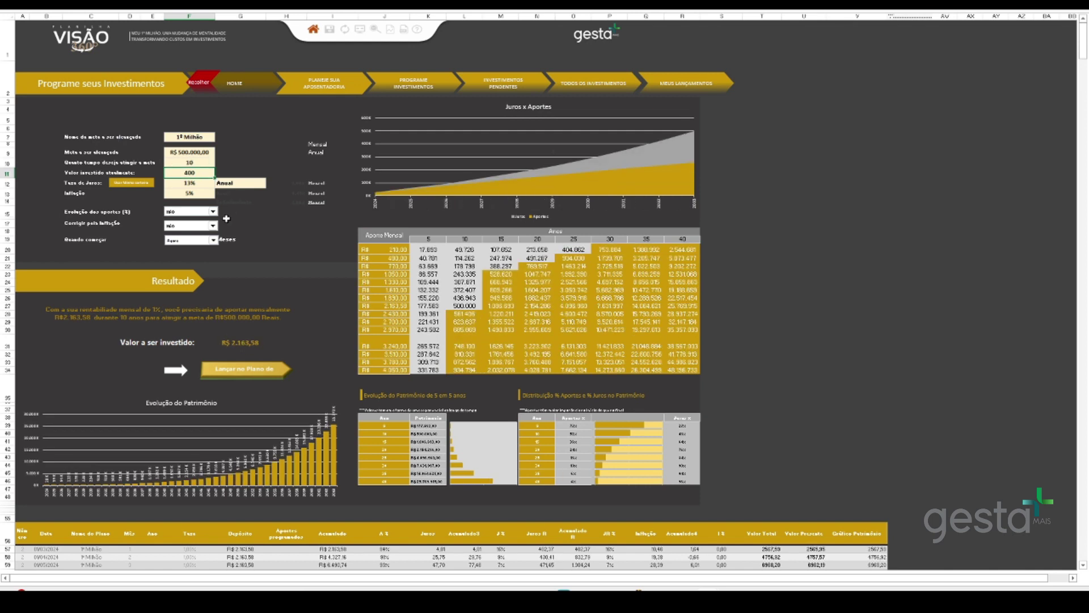
{"action": "left_click", "coordinate": [227, 341]}
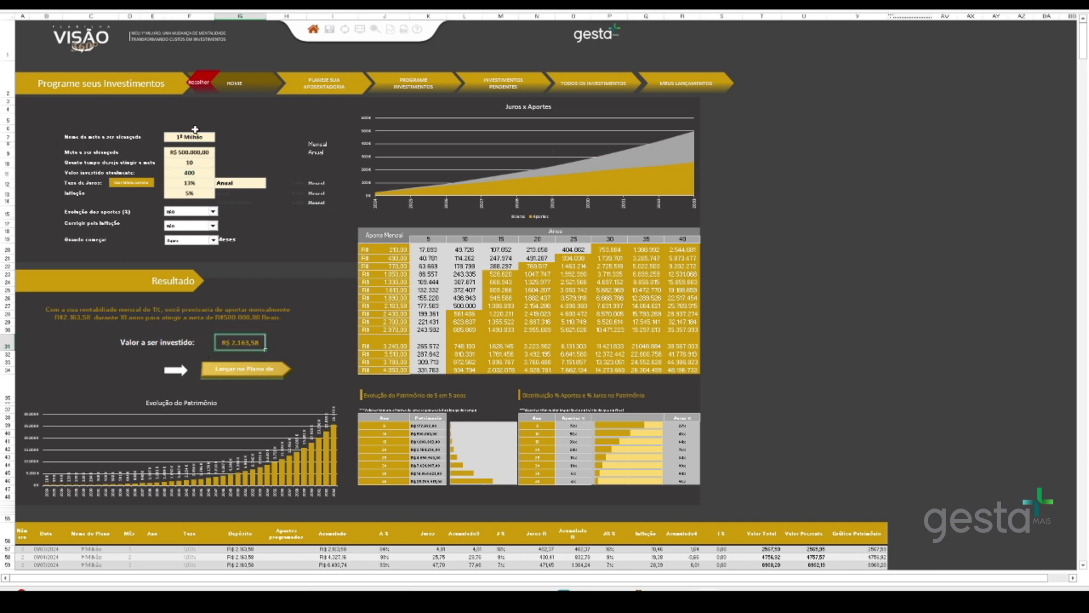
{"action": "left_click", "coordinate": [200, 152]}
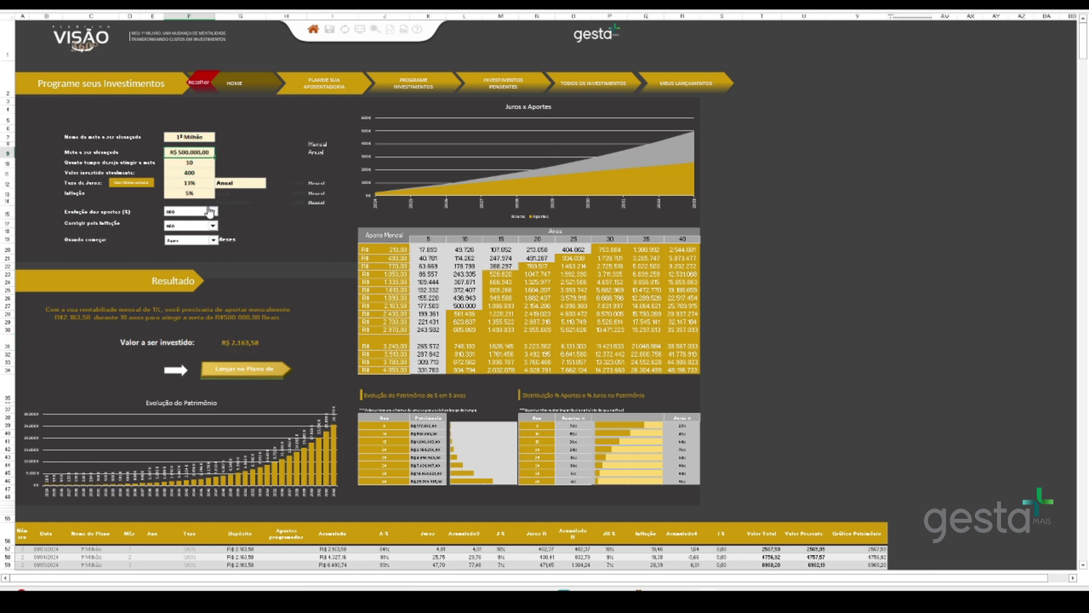
{"action": "left_click", "coordinate": [192, 180]}
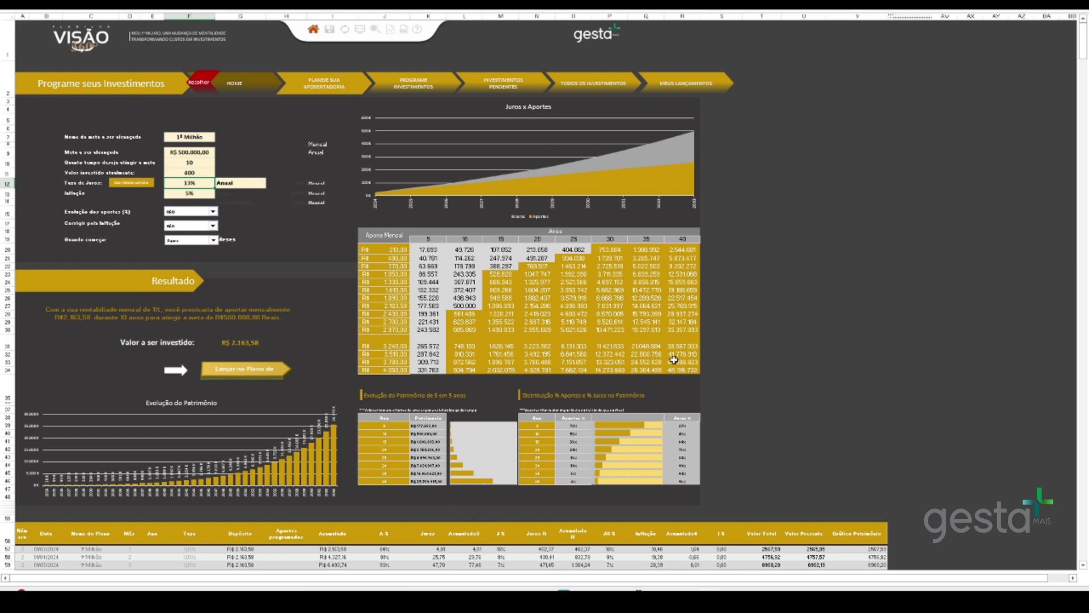
Restore the time to reach the goal to 20 years.
{"action": "scroll", "coordinate": [215, 321], "scroll_direction": "down", "scroll_amount": 1}
{"action": "scroll", "coordinate": [250, 309], "scroll_direction": "up", "scroll_amount": 1}
{"action": "left_click", "coordinate": [192, 152]}
{"action": "key", "text": "Return"}
{"action": "type", "text": "20"}
{"action": "key", "text": "Return"}
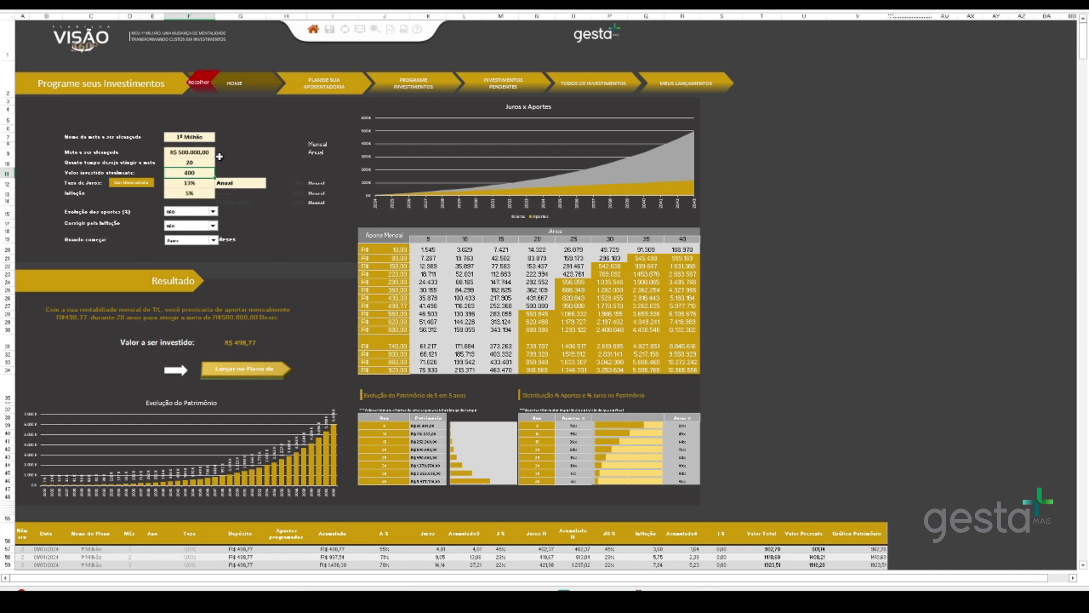
Set the goal amount to R$ 1.000.000,00 and post the 1º Milhão plan to the goals plan.
{"action": "left_click", "coordinate": [190, 153]}
{"action": "type", "text": "1.000.00"}
{"action": "type", "text": "0"}
{"action": "key", "text": "Return"}
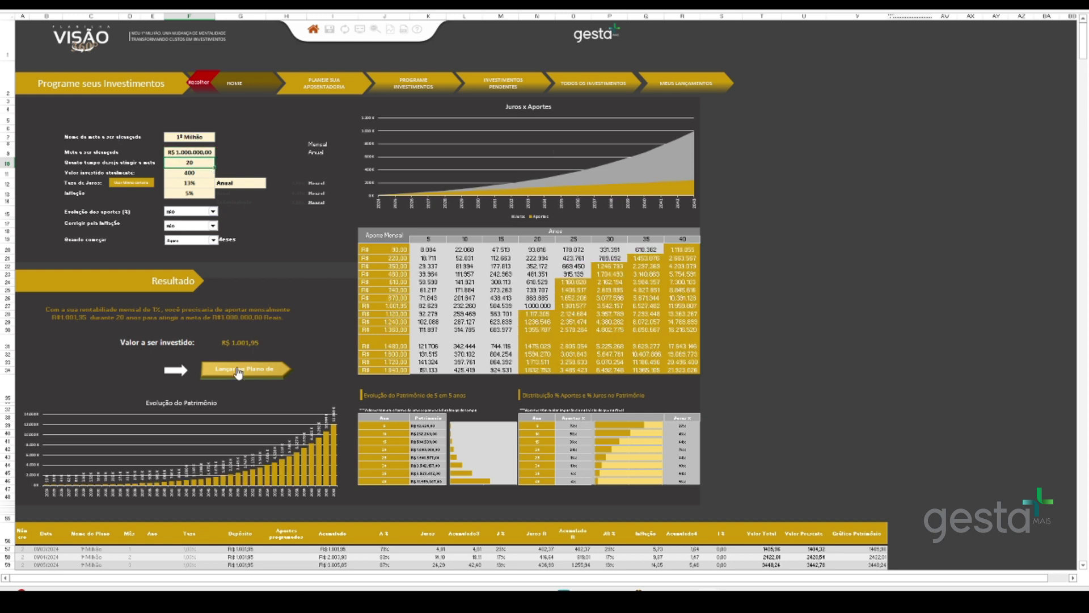
{"action": "left_click", "coordinate": [242, 373]}
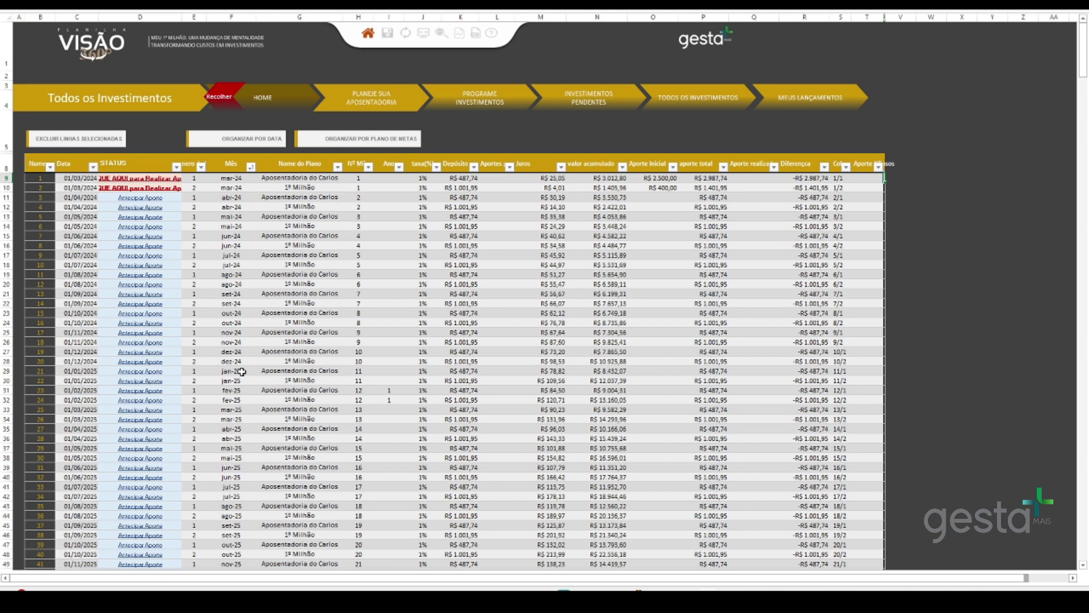
Organize the investment schedule by goals plan and look through the retirement and 1º Milhão contributions.
{"action": "left_click", "coordinate": [369, 141]}
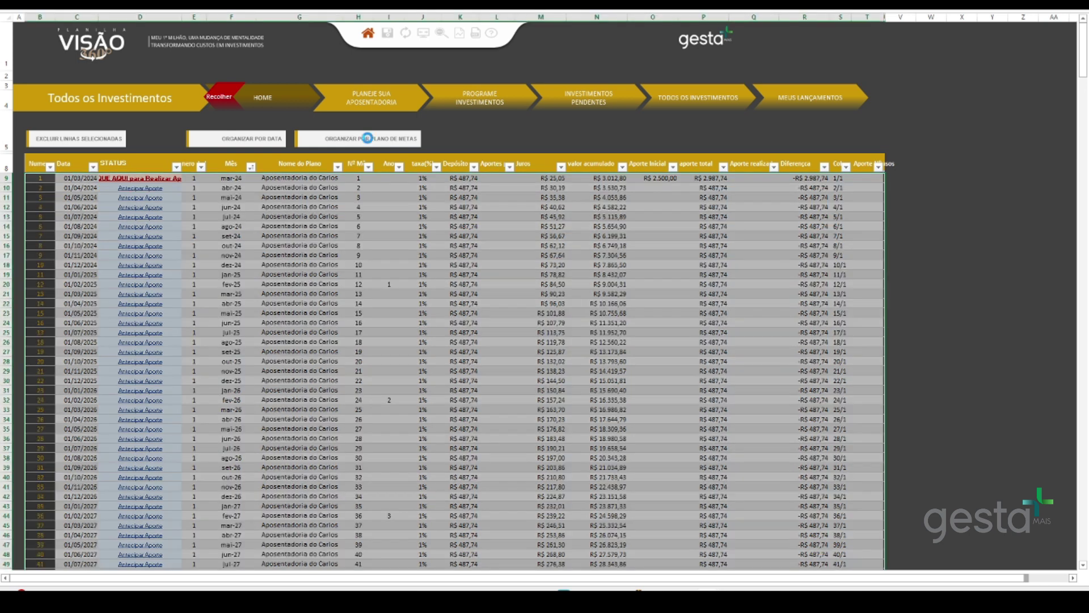
{"action": "scroll", "coordinate": [365, 238], "scroll_direction": "down", "scroll_amount": 12}
{"action": "scroll", "coordinate": [387, 271], "scroll_direction": "down", "scroll_amount": 20}
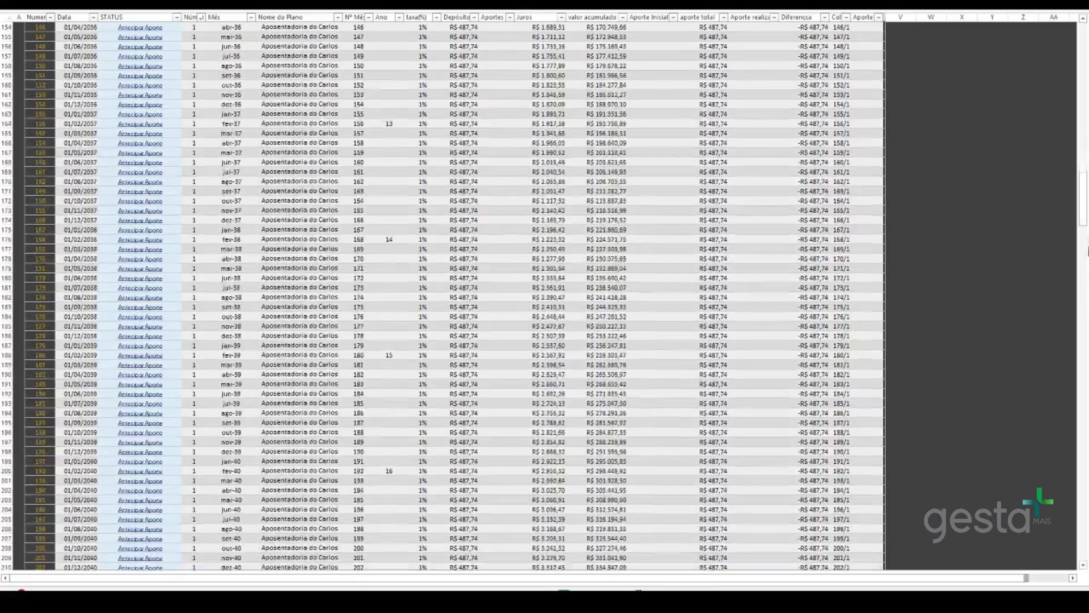
{"action": "left_click_drag", "start_coordinate": [1084, 221], "coordinate": [1072, 332]}
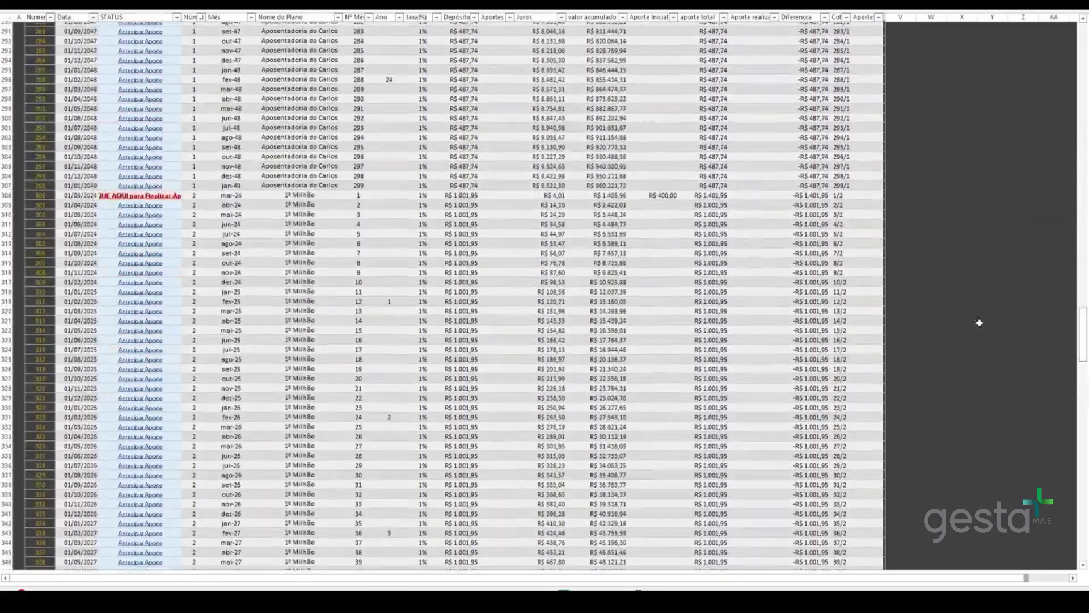
{"action": "scroll", "coordinate": [326, 206], "scroll_direction": "down", "scroll_amount": 10}
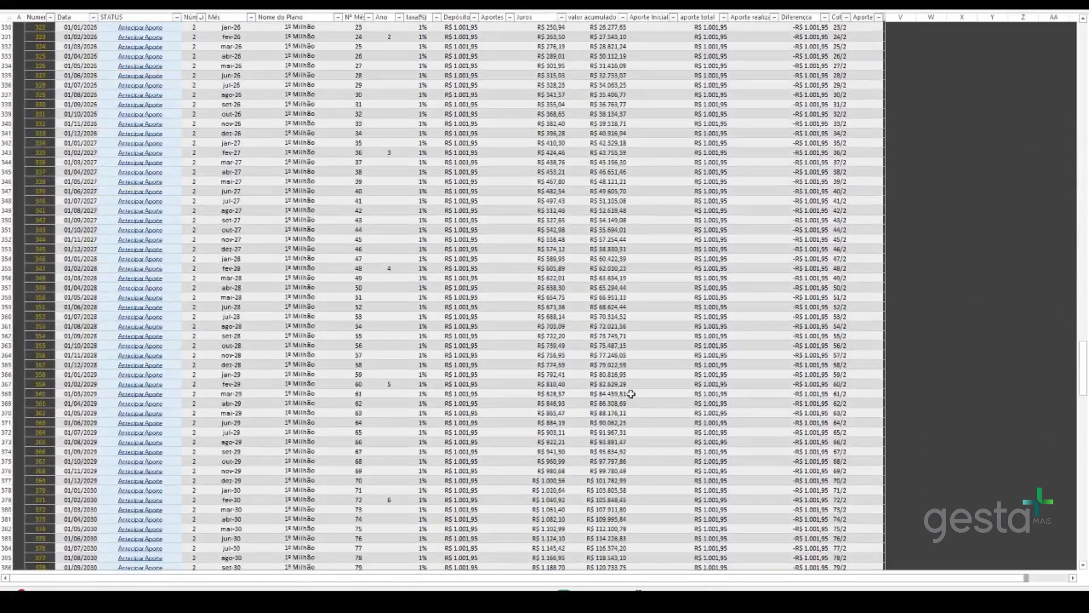
Organize the investment schedule by date.
{"action": "left_click_drag", "start_coordinate": [1085, 446], "coordinate": [1080, 51]}
{"action": "left_click", "coordinate": [260, 72]}
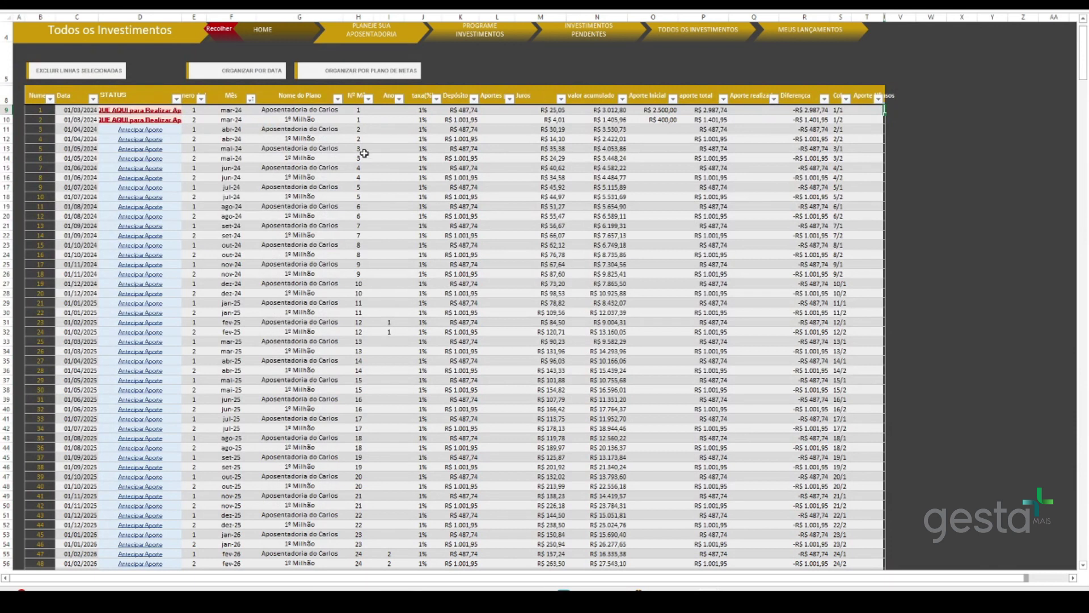
{"action": "scroll", "coordinate": [347, 316], "scroll_direction": "up", "scroll_amount": 1}
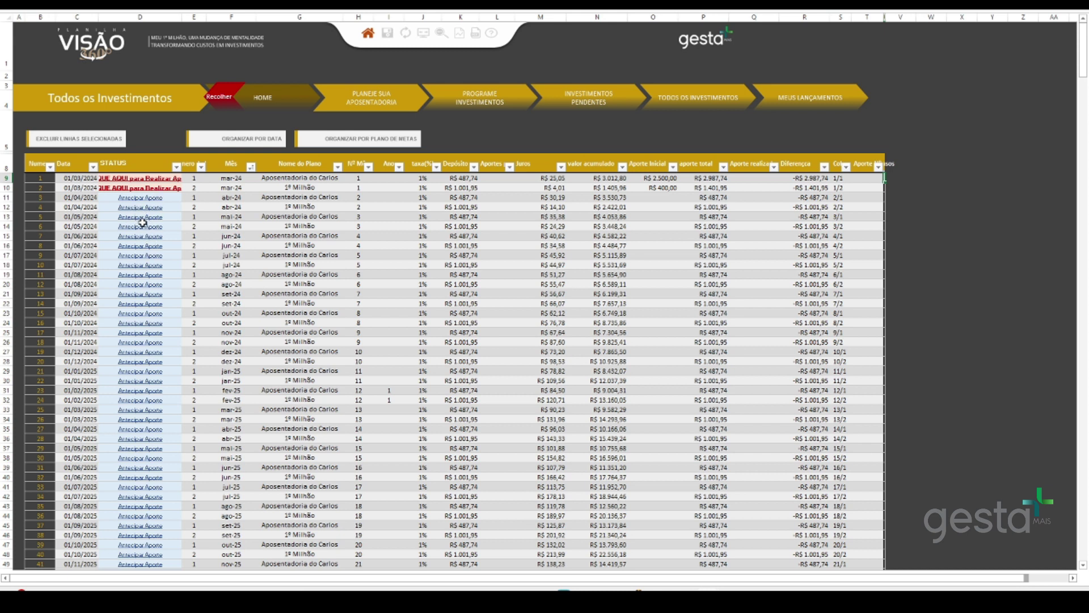
Open the first retirement contribution, dated 01/03/2024, and review its ITUB4.SA and PETR4.SA purchase rows.
{"action": "left_click", "coordinate": [164, 178]}
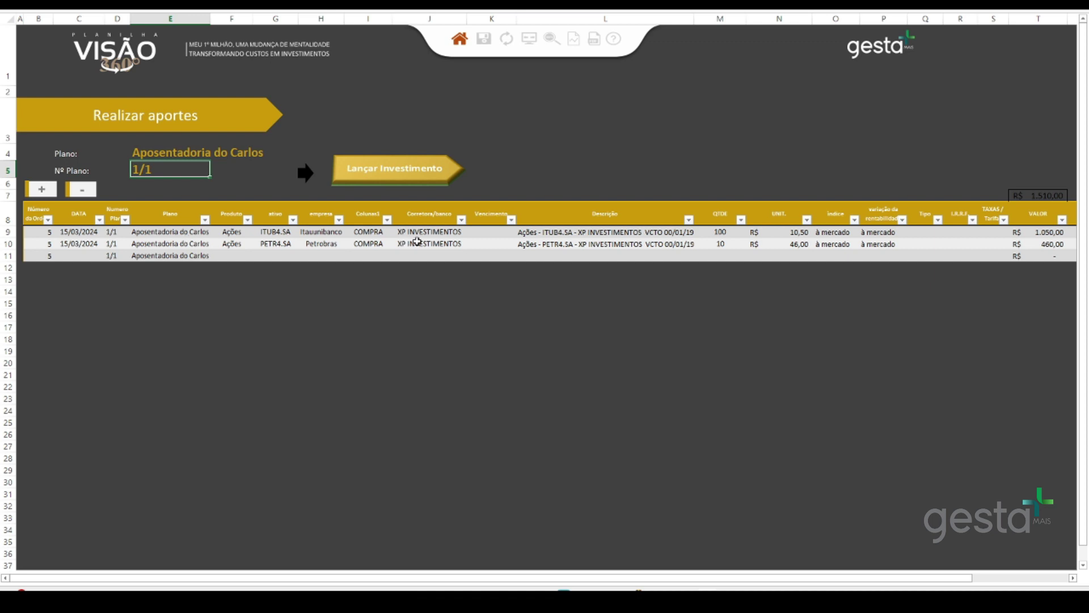
{"action": "left_click", "coordinate": [285, 229]}
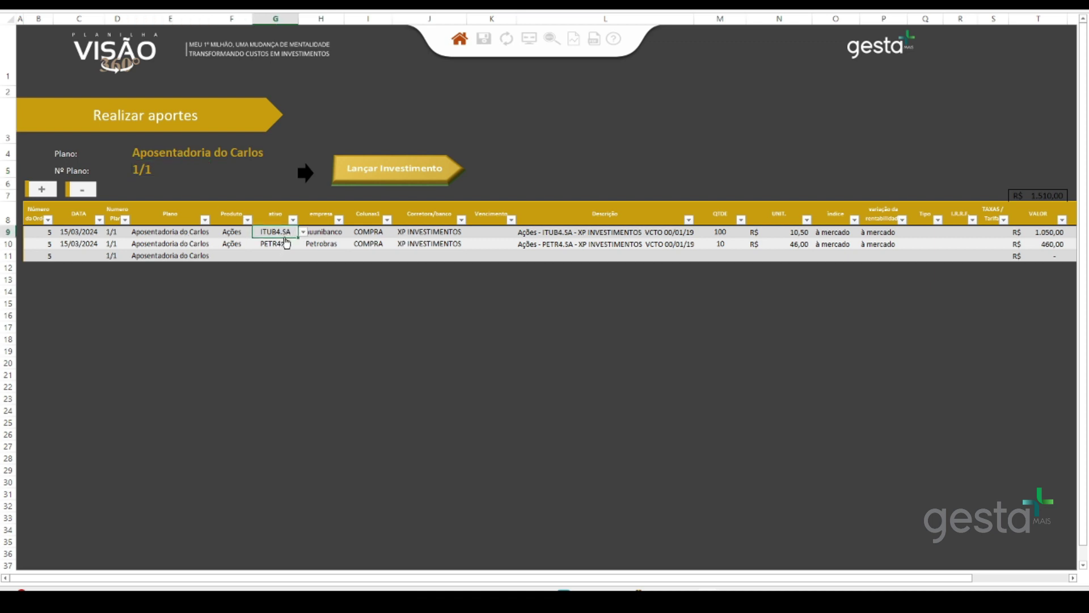
{"action": "left_click", "coordinate": [284, 244]}
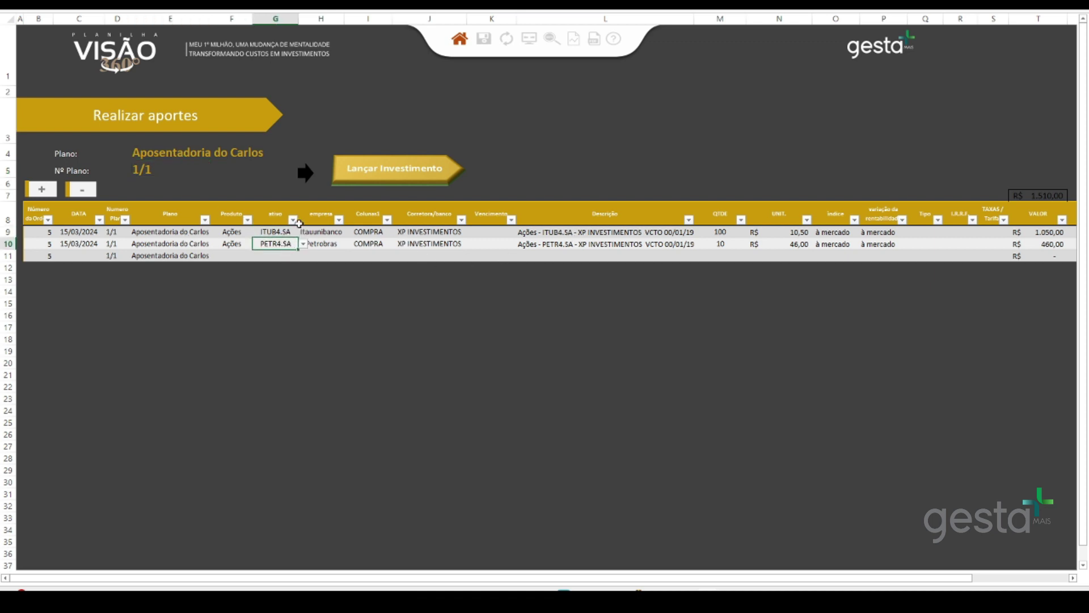
{"action": "left_click", "coordinate": [231, 233]}
{"action": "left_click_drag", "start_coordinate": [230, 233], "coordinate": [883, 272]}
Set the quantity of the PETR4.SA purchase to 15.
{"action": "left_click", "coordinate": [721, 244]}
{"action": "type", "text": "1"}
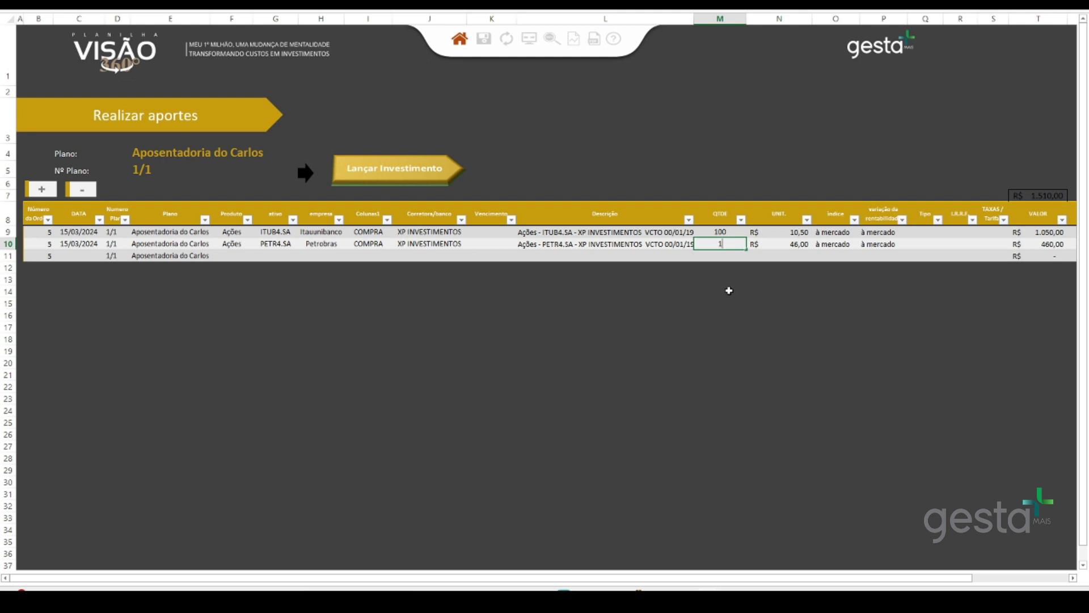
{"action": "key", "text": "Return"}
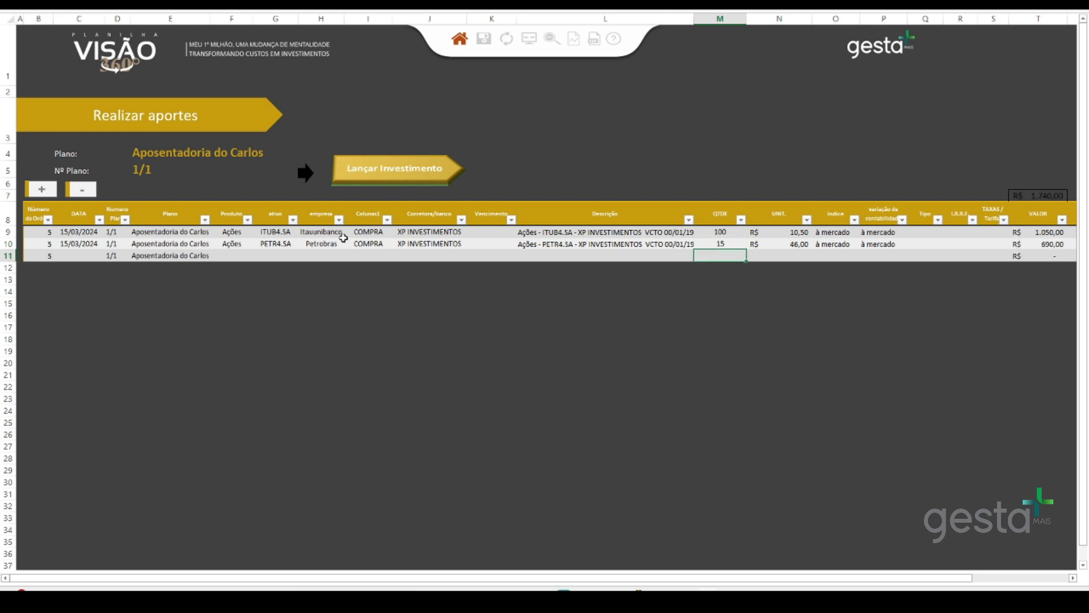
Check the PETR4.SA purchase entry and post the retirement contribution's investments to the launches.
{"action": "left_click", "coordinate": [327, 243]}
{"action": "left_click", "coordinate": [263, 248]}
{"action": "left_click", "coordinate": [303, 244]}
{"action": "left_click", "coordinate": [367, 339]}
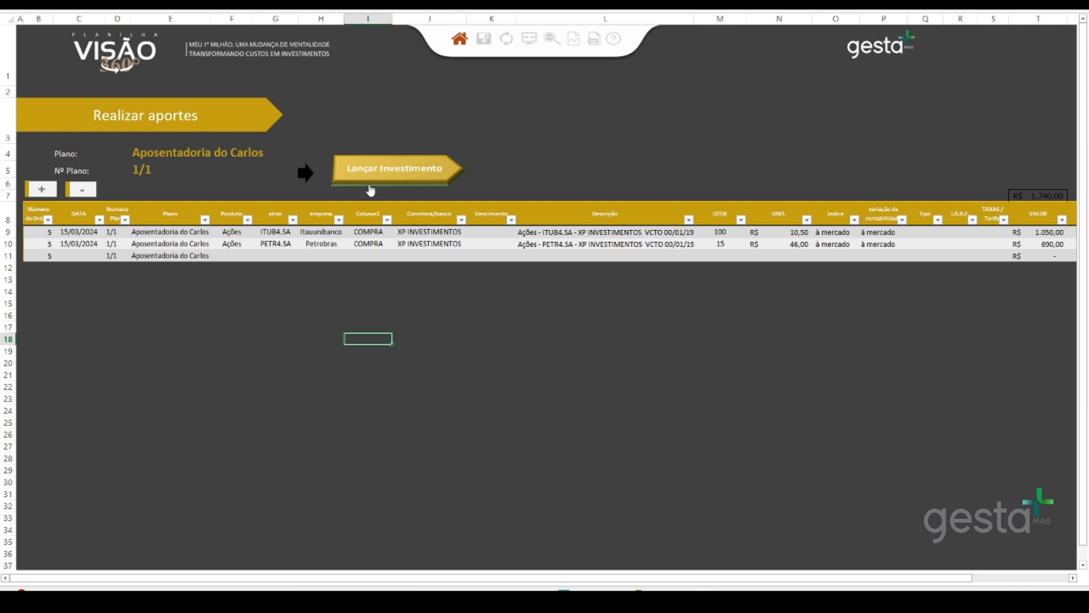
{"action": "left_click", "coordinate": [392, 177]}
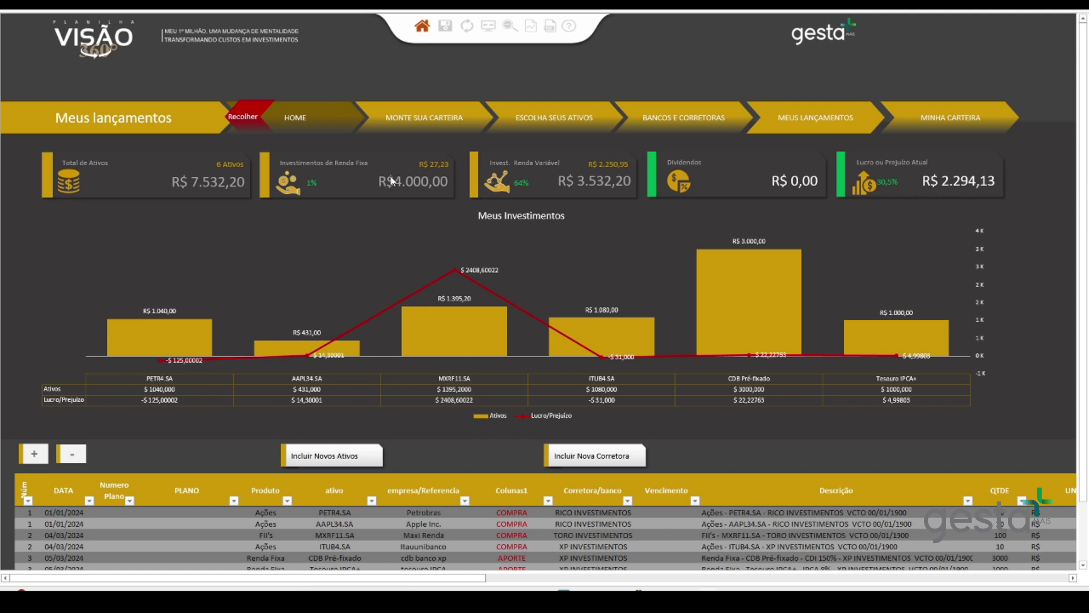
Examine the posted retirement purchases and the plan columns of the older entries in the launches table, and return to the home page.
{"action": "scroll", "coordinate": [392, 180], "scroll_direction": "down", "scroll_amount": 5}
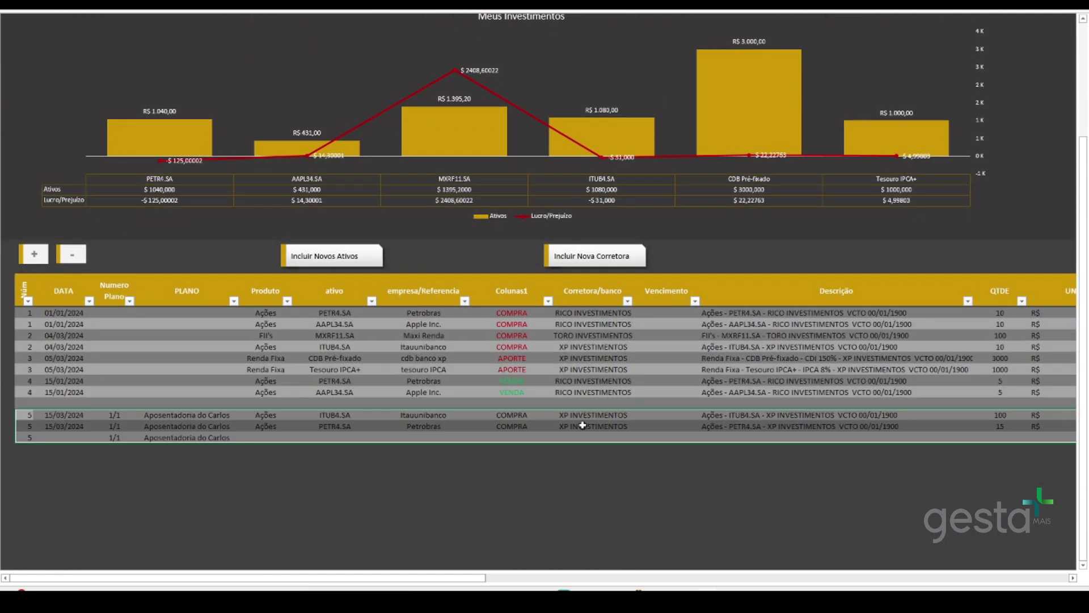
{"action": "scroll", "coordinate": [590, 445], "scroll_direction": "down", "scroll_amount": 1}
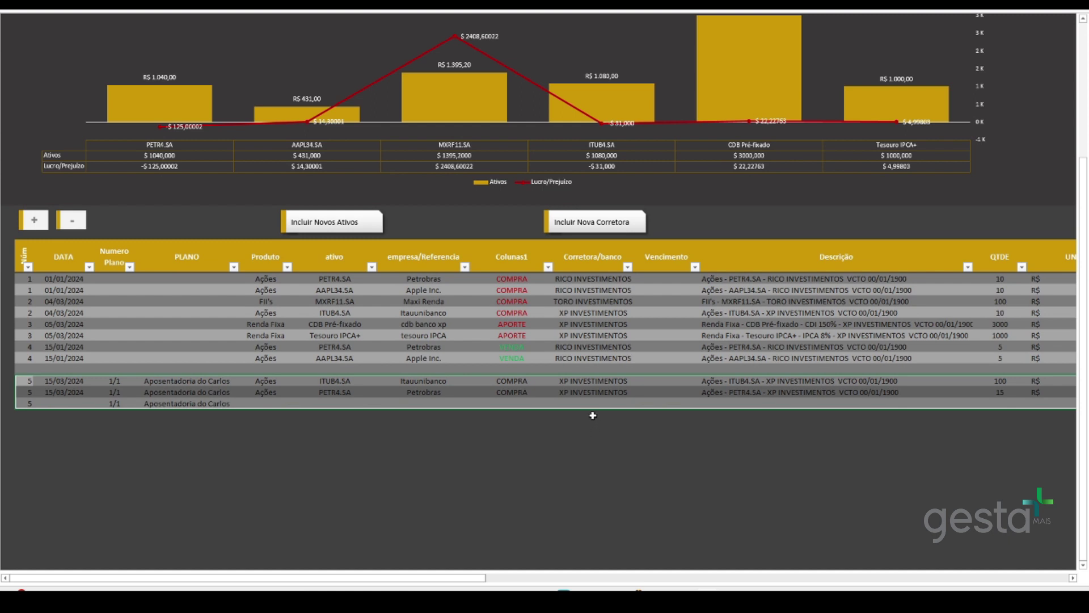
{"action": "left_click_drag", "start_coordinate": [475, 577], "coordinate": [465, 550]}
{"action": "left_click_drag", "start_coordinate": [212, 381], "coordinate": [211, 404]}
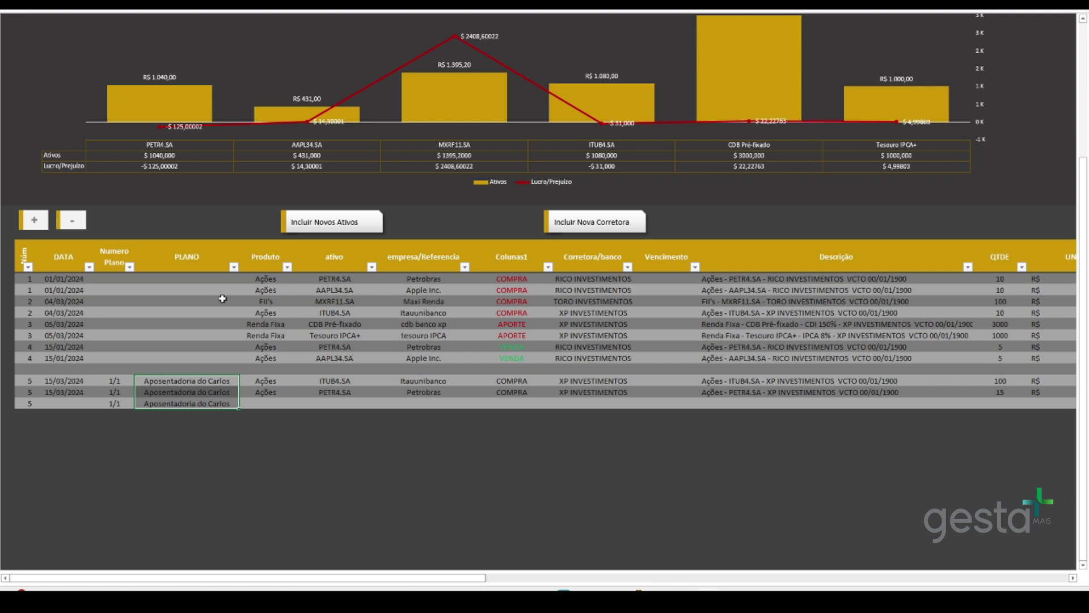
{"action": "left_click_drag", "start_coordinate": [102, 277], "coordinate": [198, 361]}
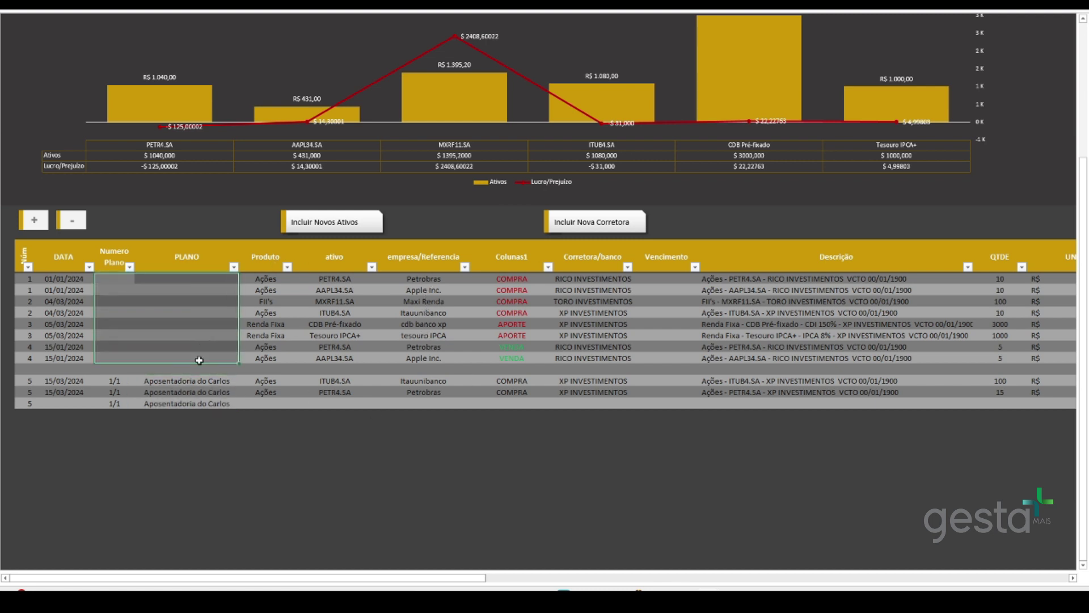
{"action": "left_click", "coordinate": [195, 361]}
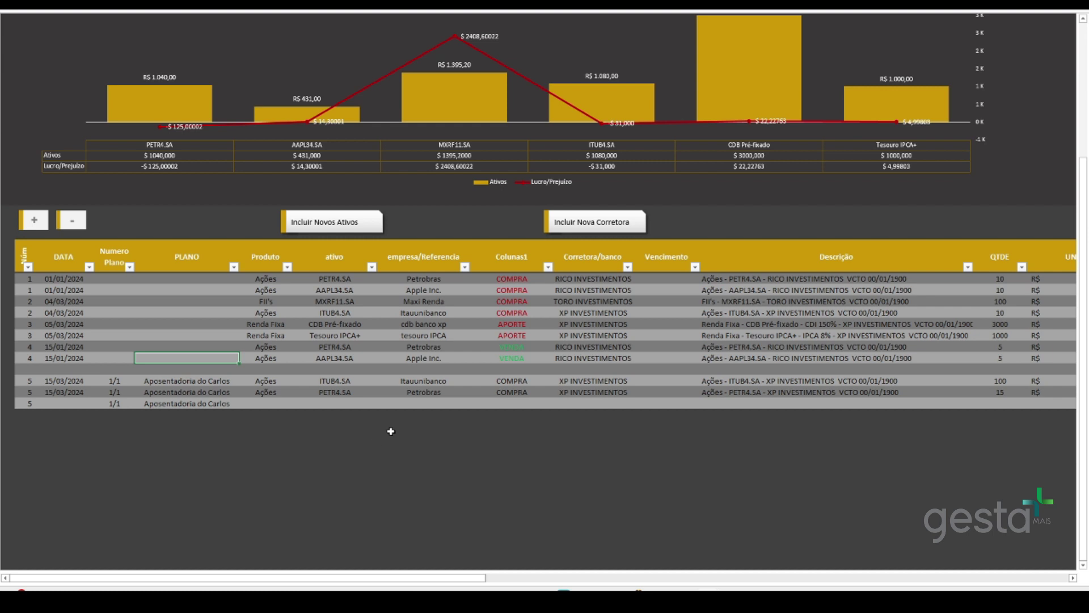
{"action": "scroll", "coordinate": [392, 445], "scroll_direction": "up", "scroll_amount": 7}
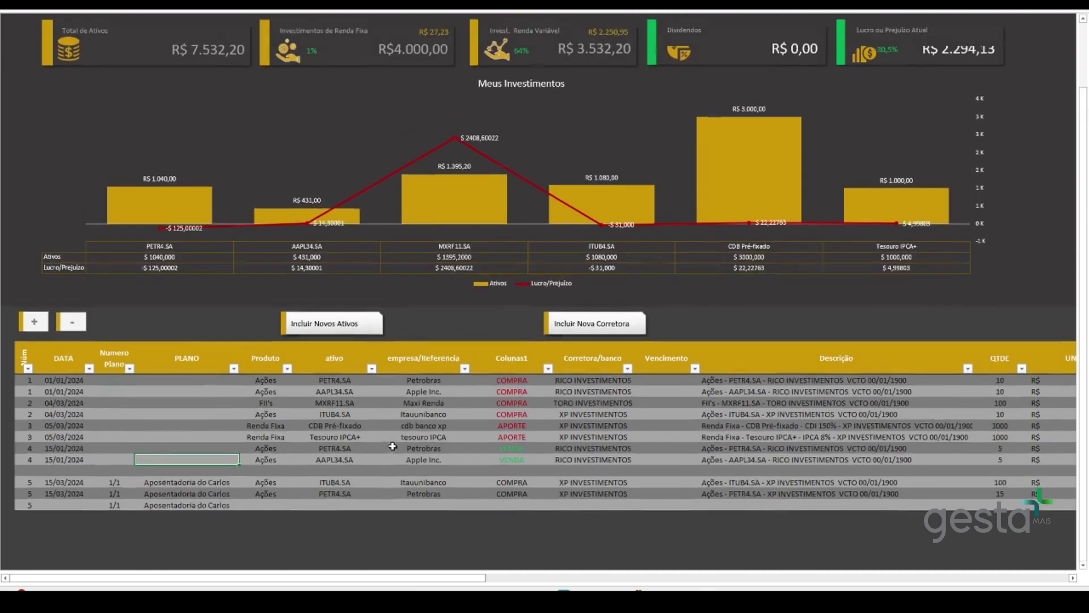
{"action": "left_click", "coordinate": [425, 29]}
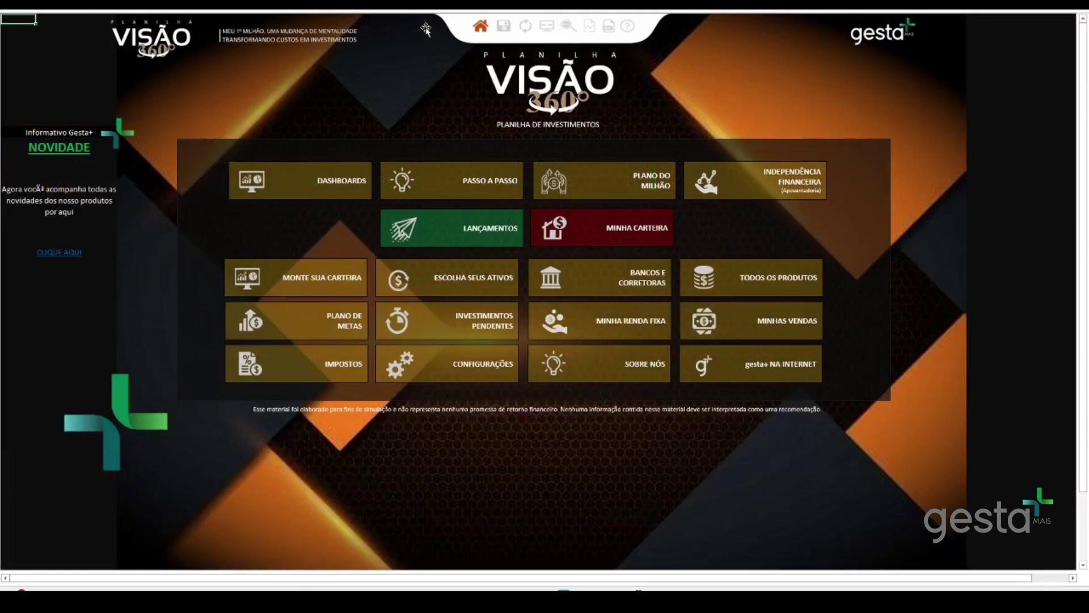